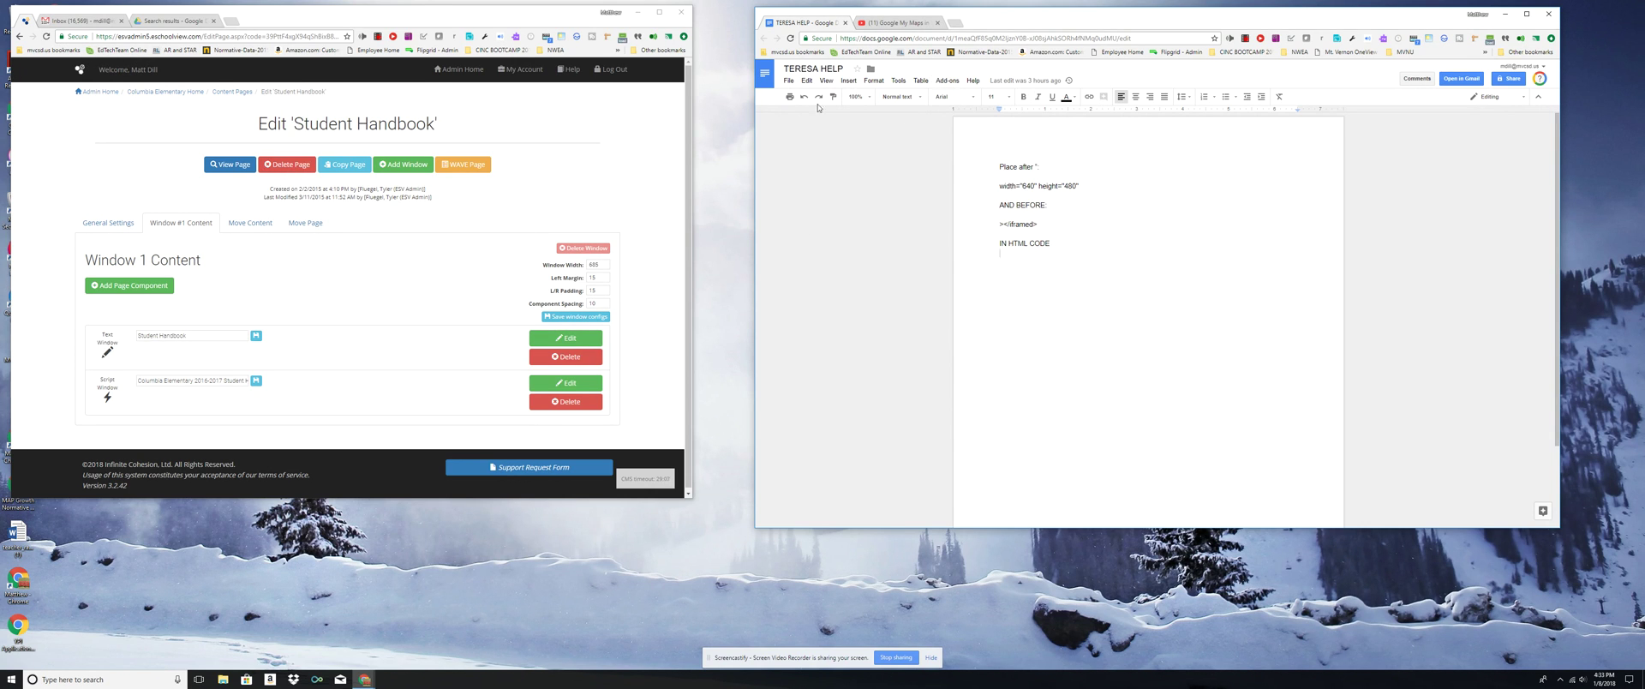
Publish the TERESA HELP document to the web using the Embed option
left_click(793, 83)
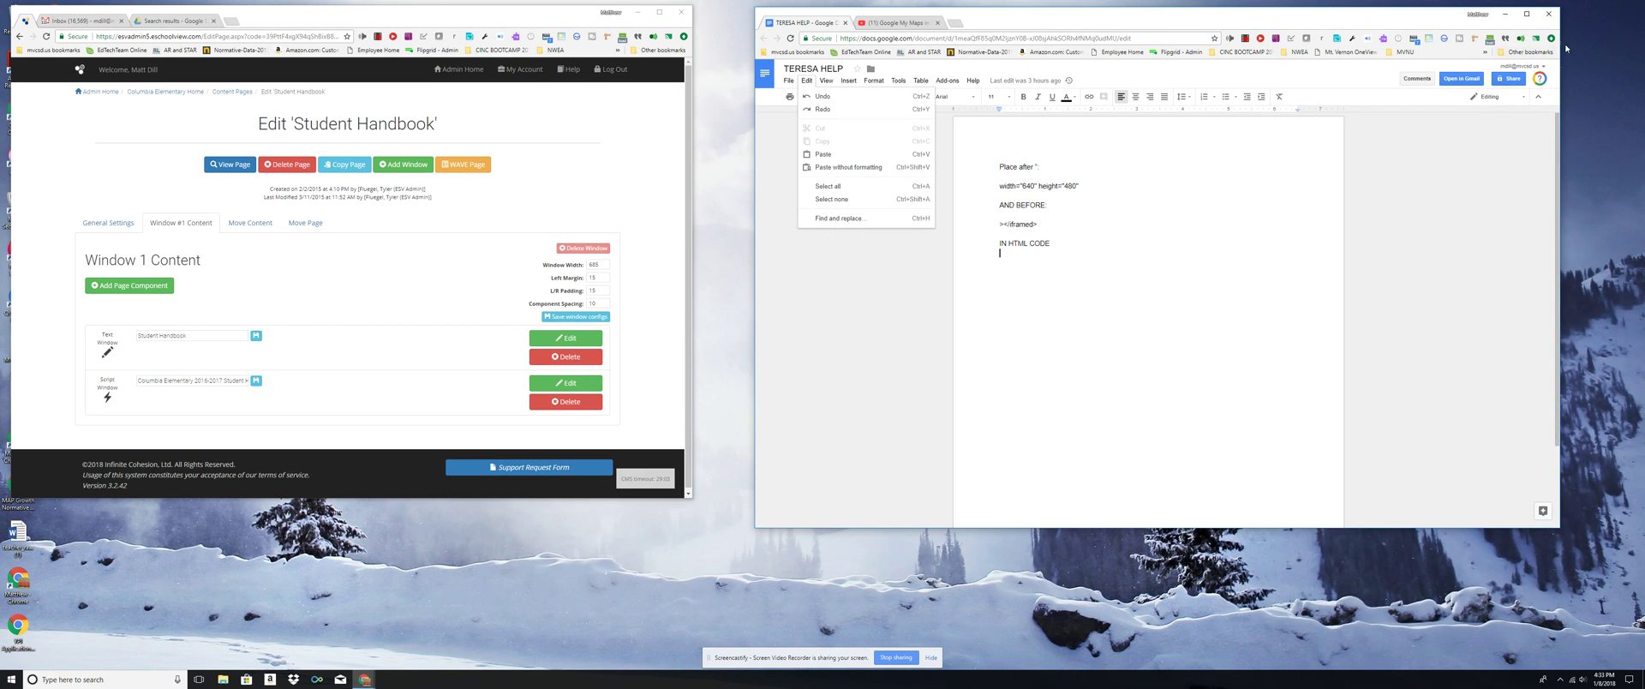
left_click(1526, 15)
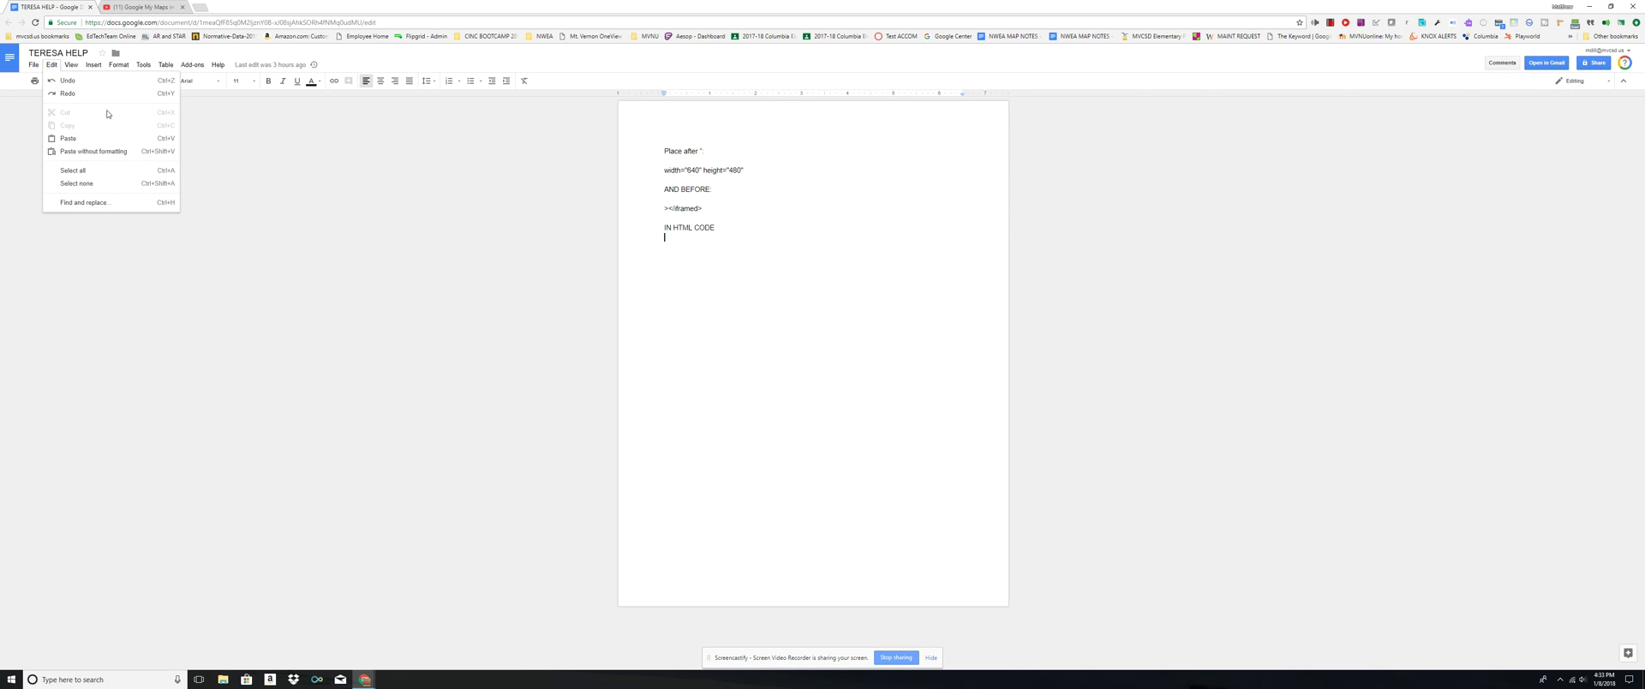
mouse_move(33, 65)
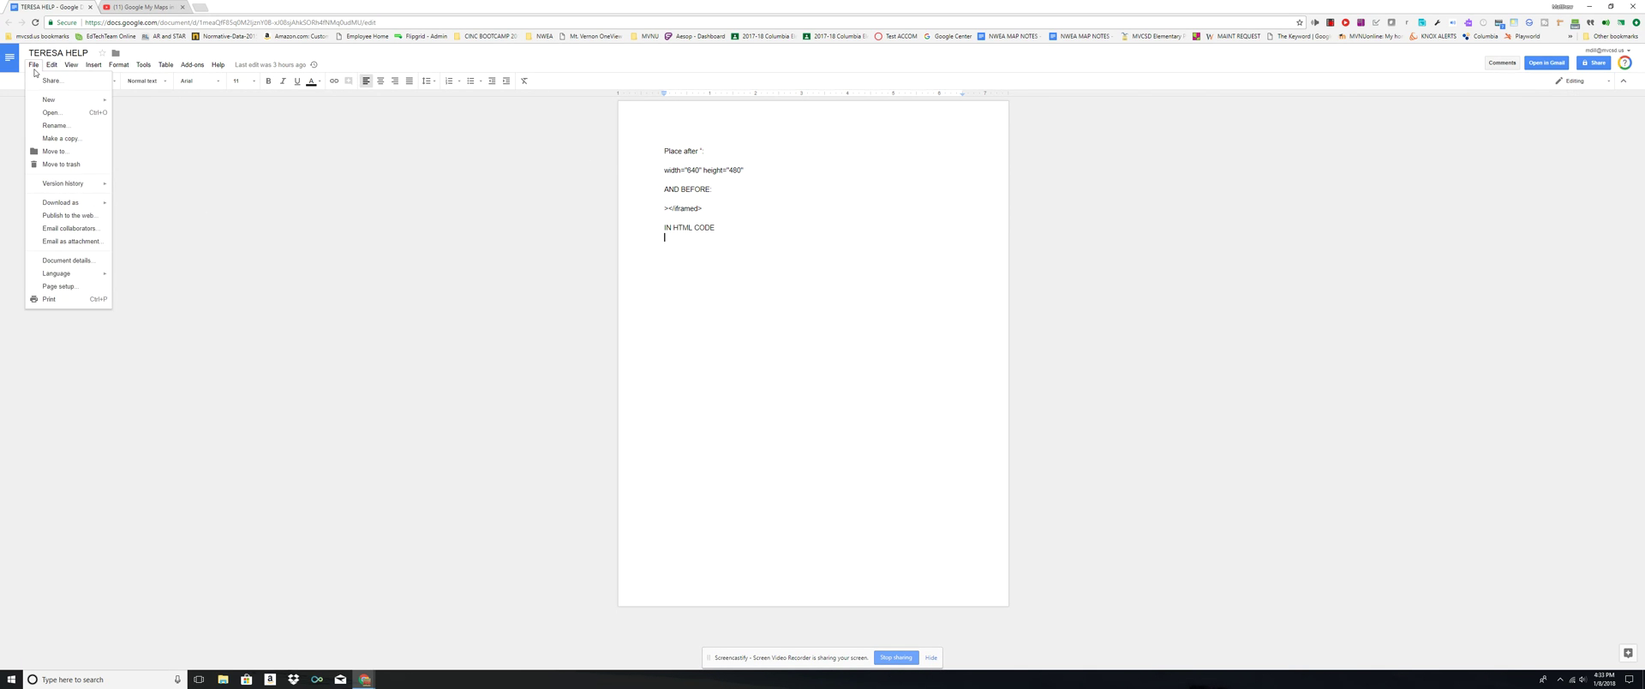
left_click(65, 219)
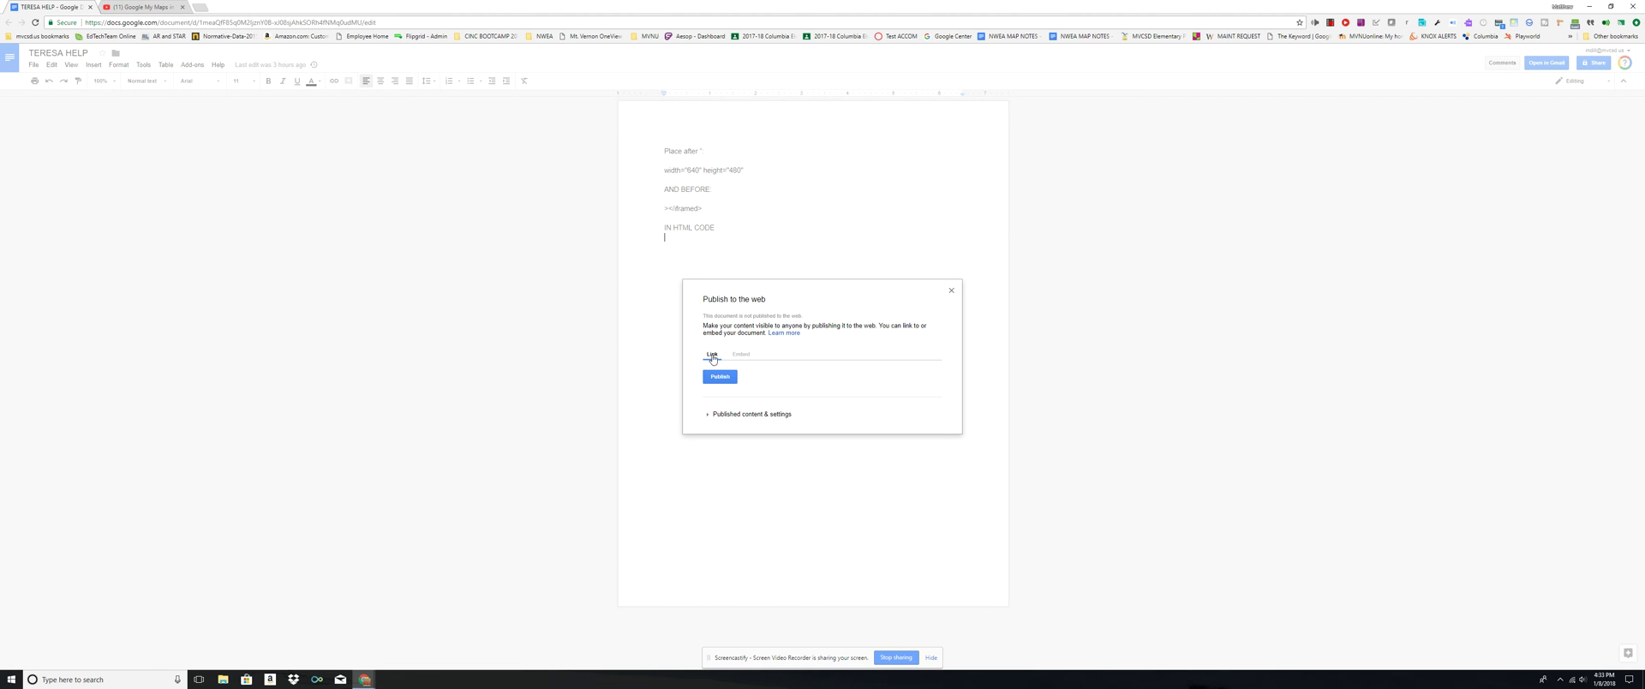
left_click(740, 356)
left_click(719, 379)
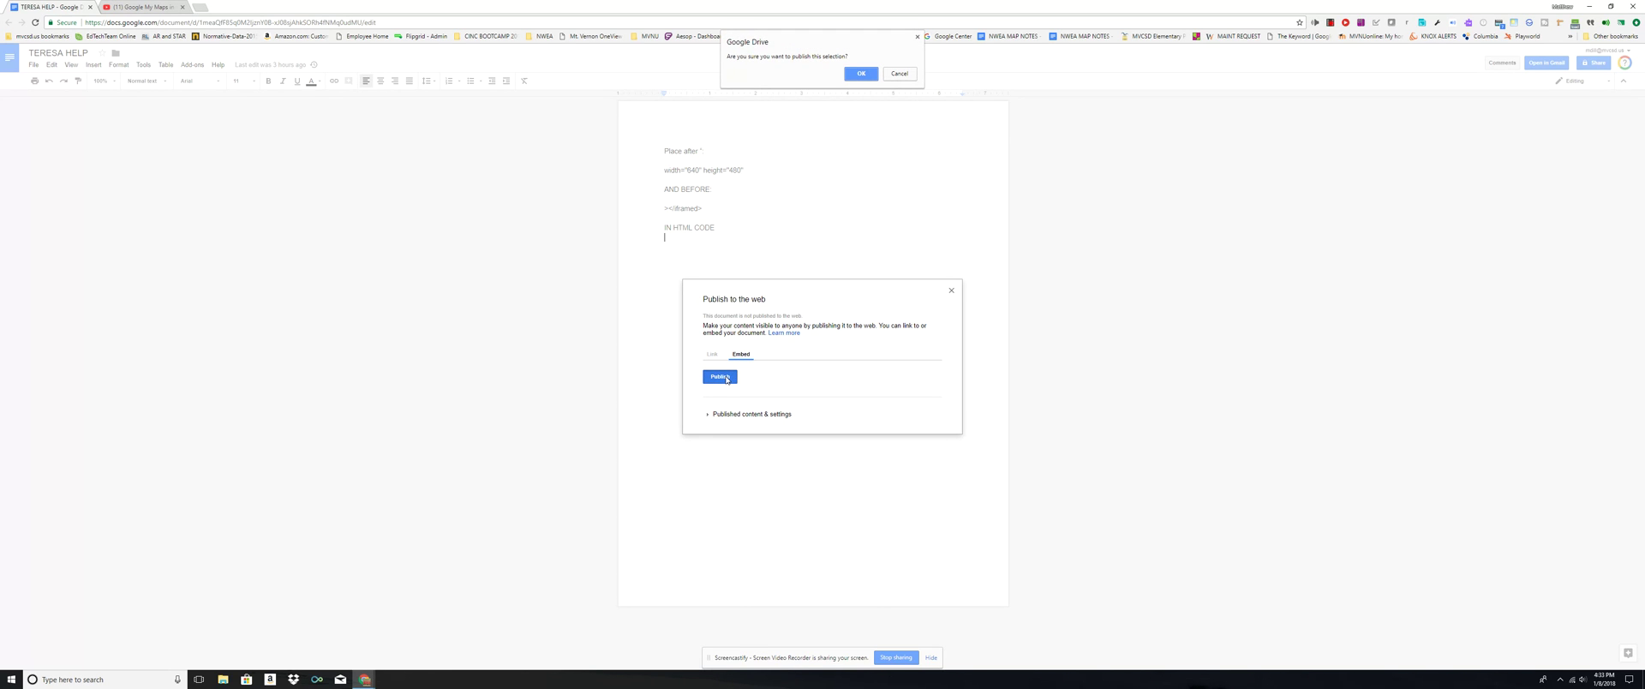
left_click(866, 78)
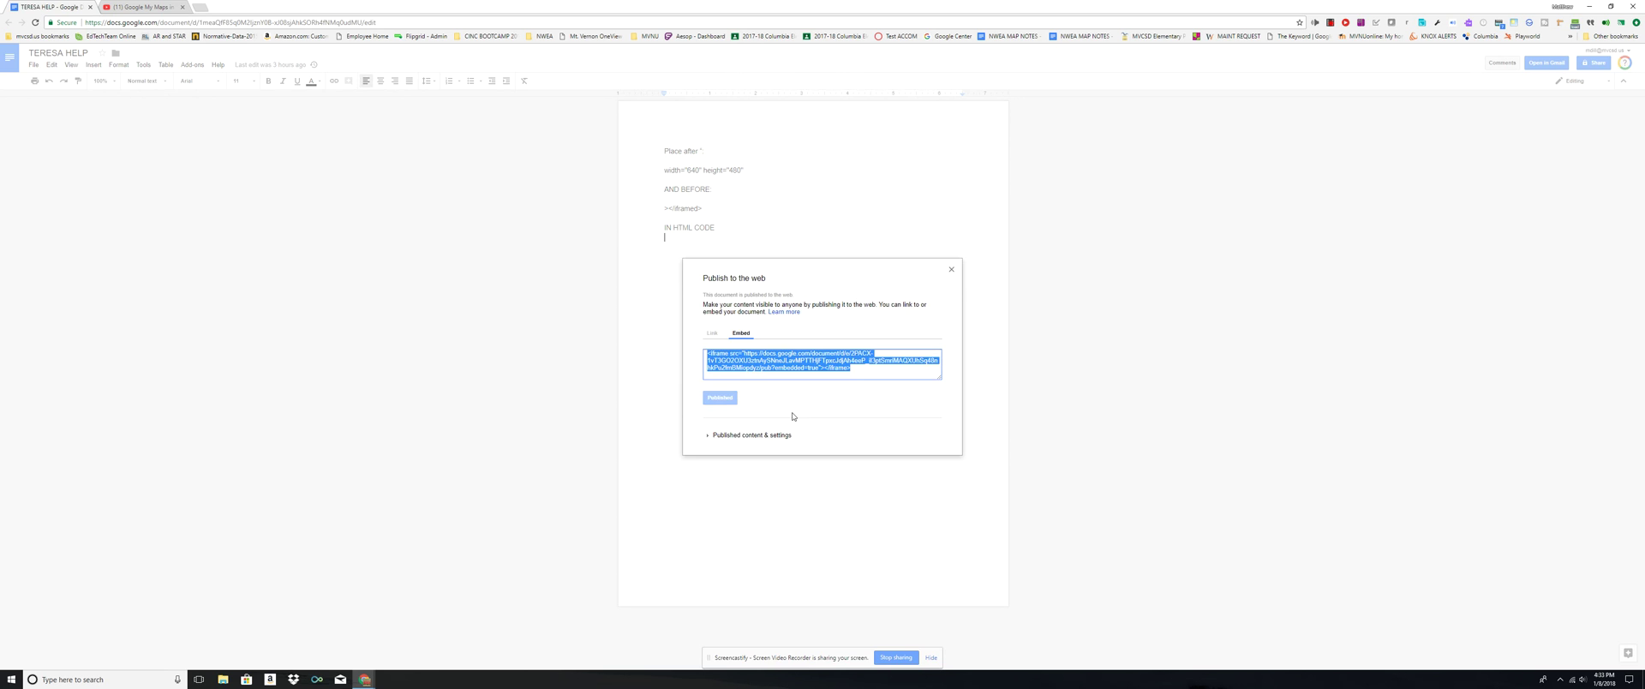
Copy the entire iframe embed code of the published document
left_click(869, 369)
left_click(864, 370)
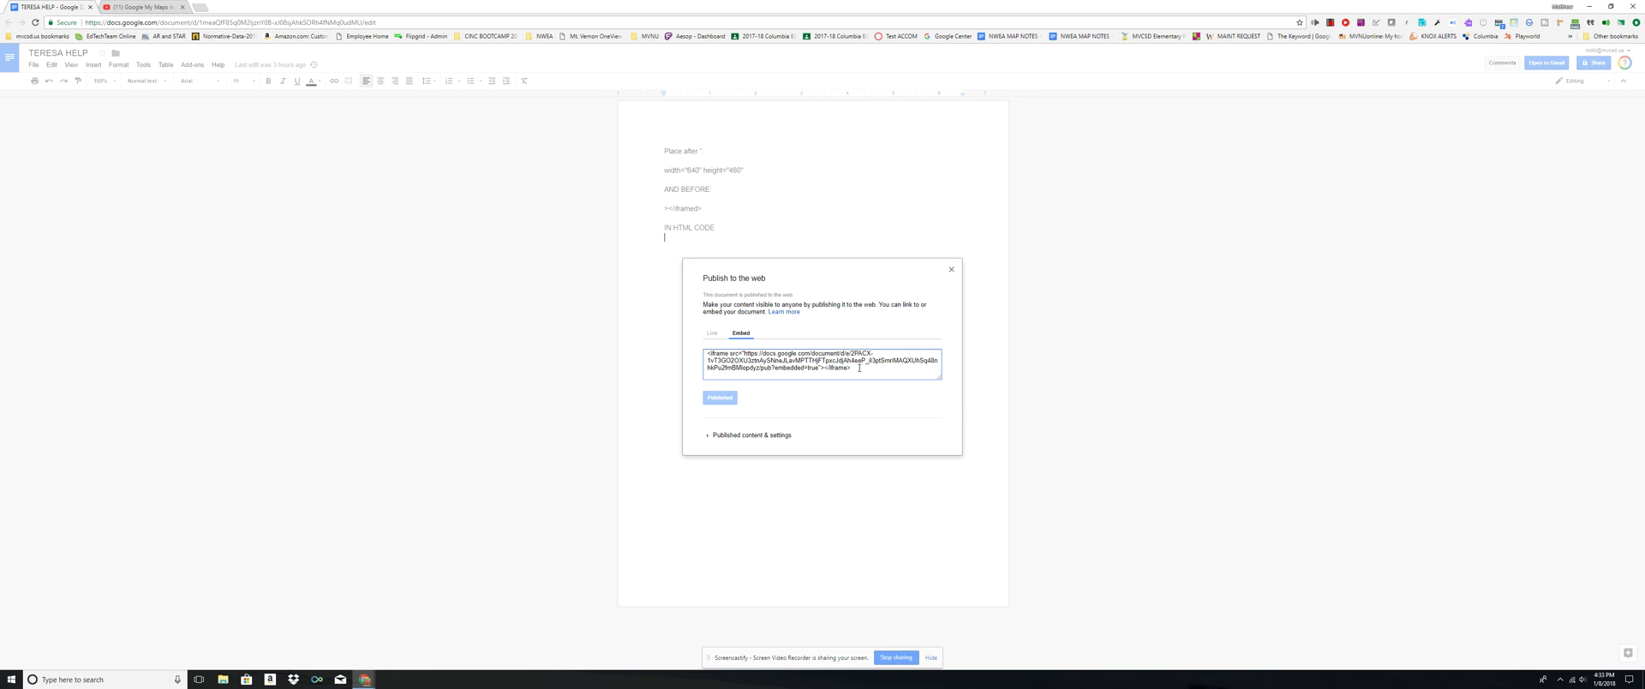
triple_click(857, 367)
right_click(858, 363)
left_click(874, 367)
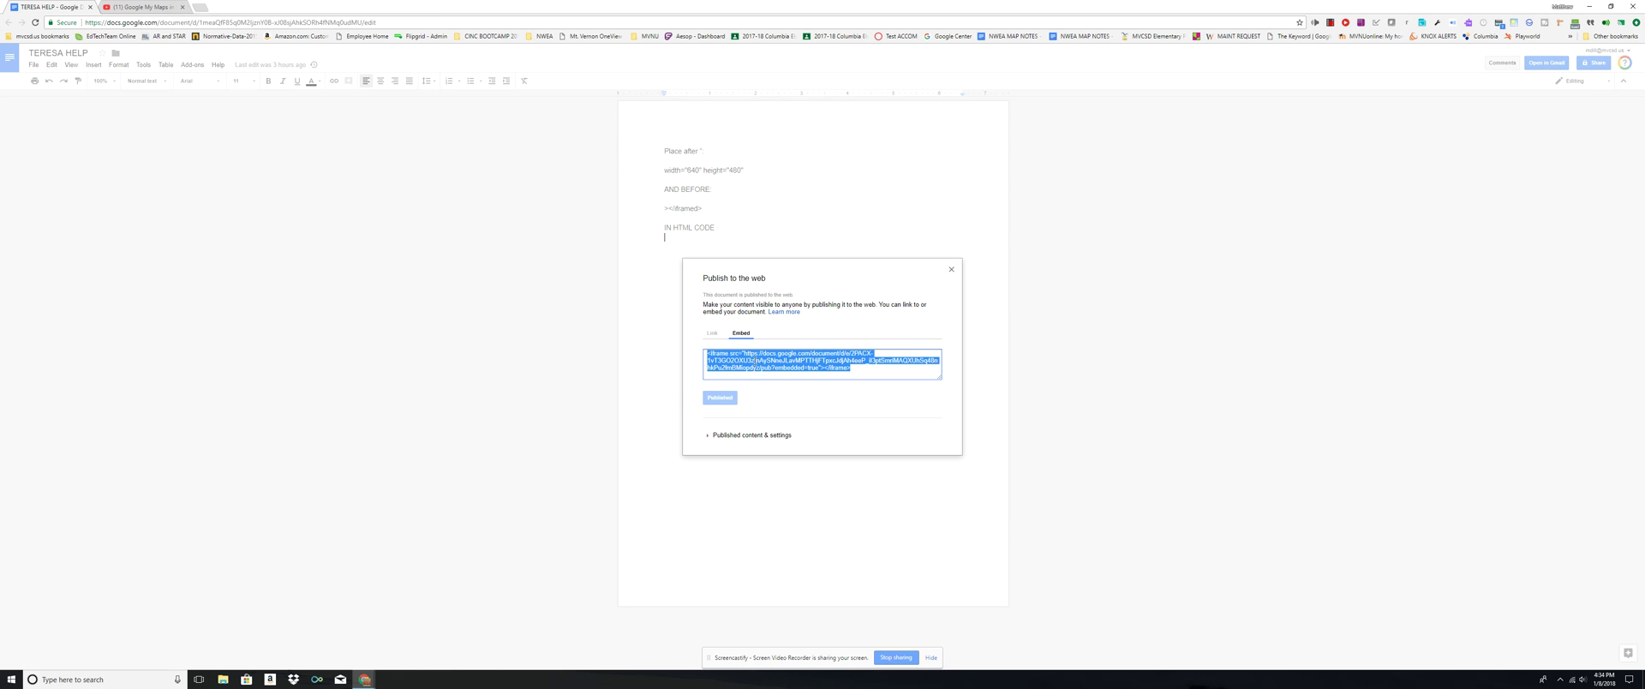
In the school website admin, open the Student Handbook page's script window for editing and highlight width="640" height="480" in its Script HTML
left_click(1610, 6)
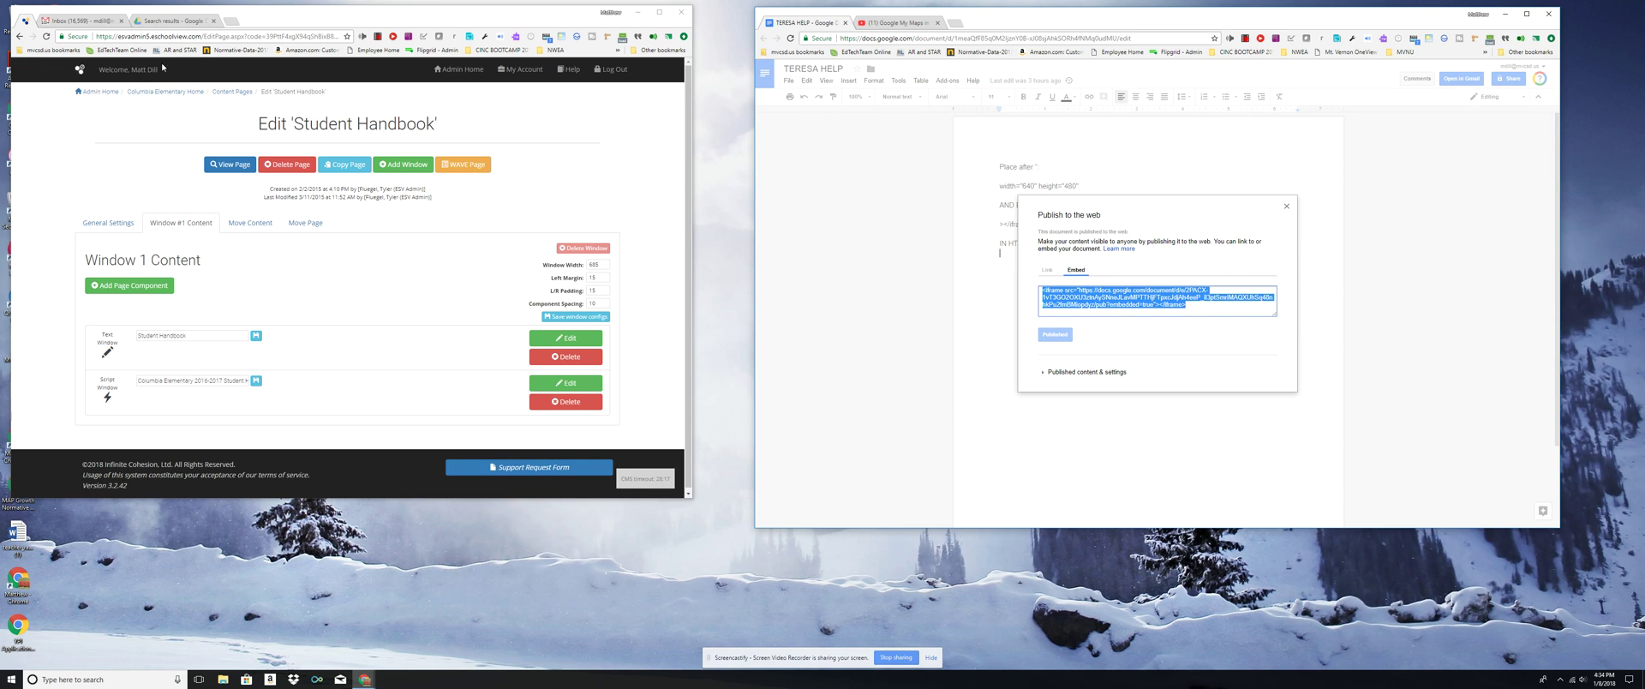
left_click(658, 12)
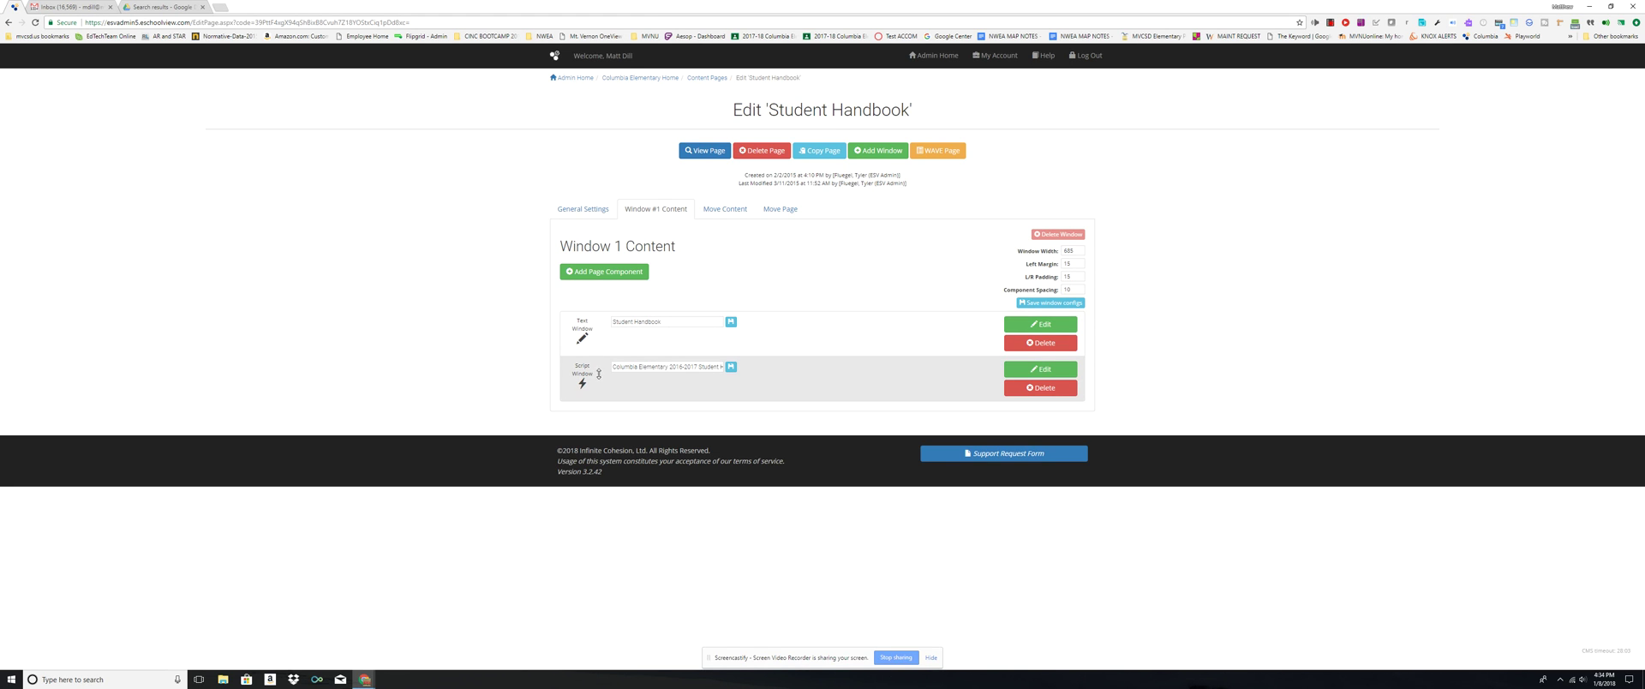
mouse_move(593, 375)
left_click(1030, 371)
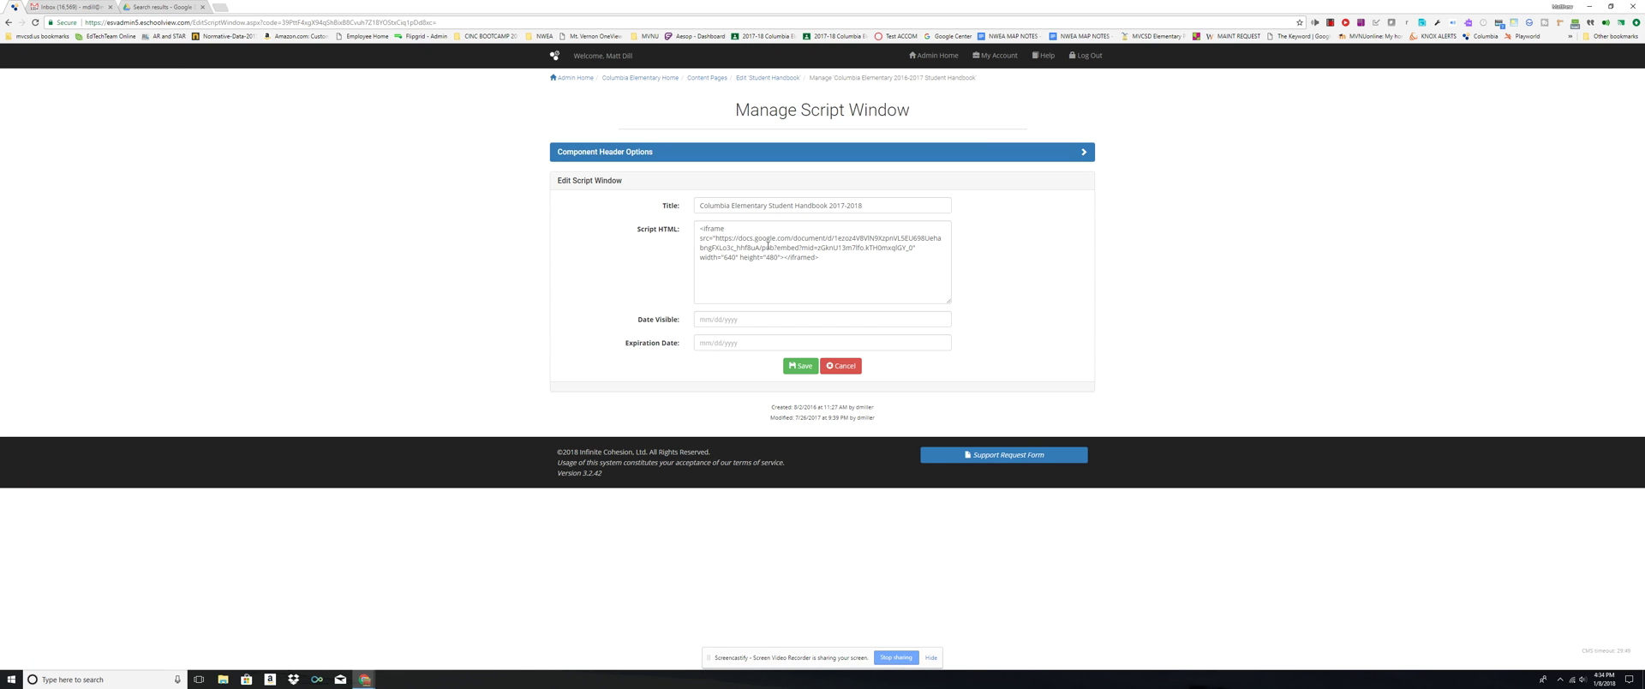
left_click_drag(780, 257, 698, 257)
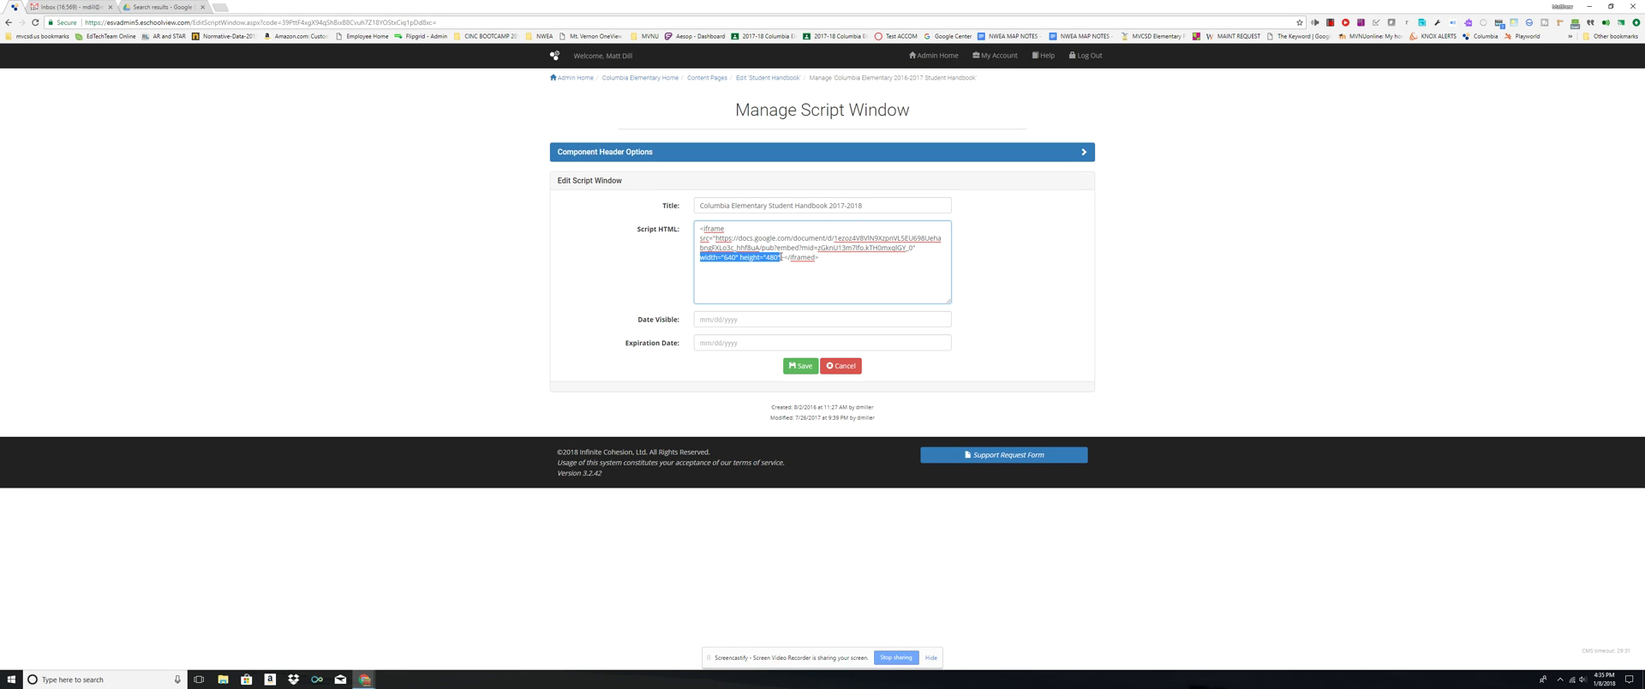
left_click(780, 256)
Switch to the YouTube video Google My Maps in the Classroom and show its embed code with the expanded embed options
left_click(1609, 8)
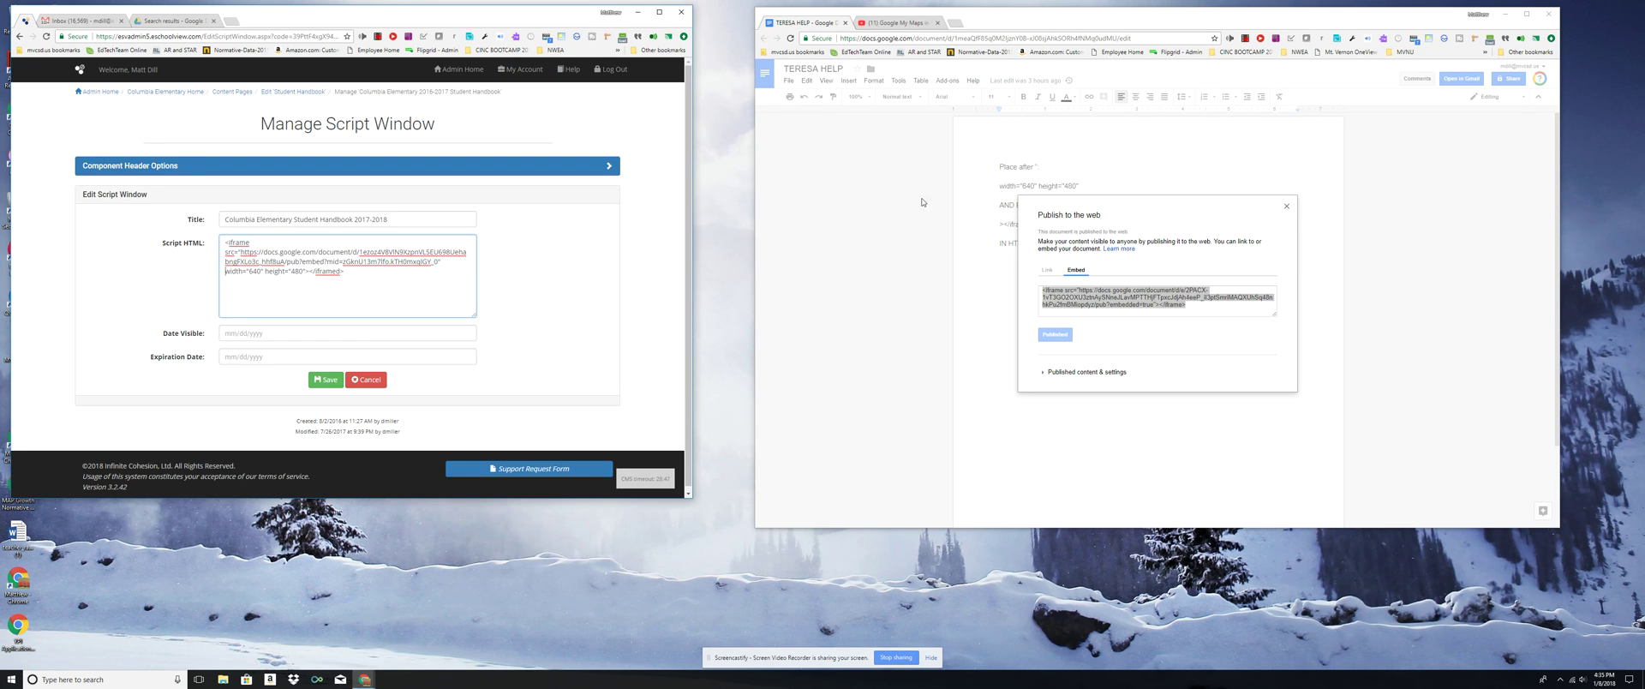
left_click(876, 24)
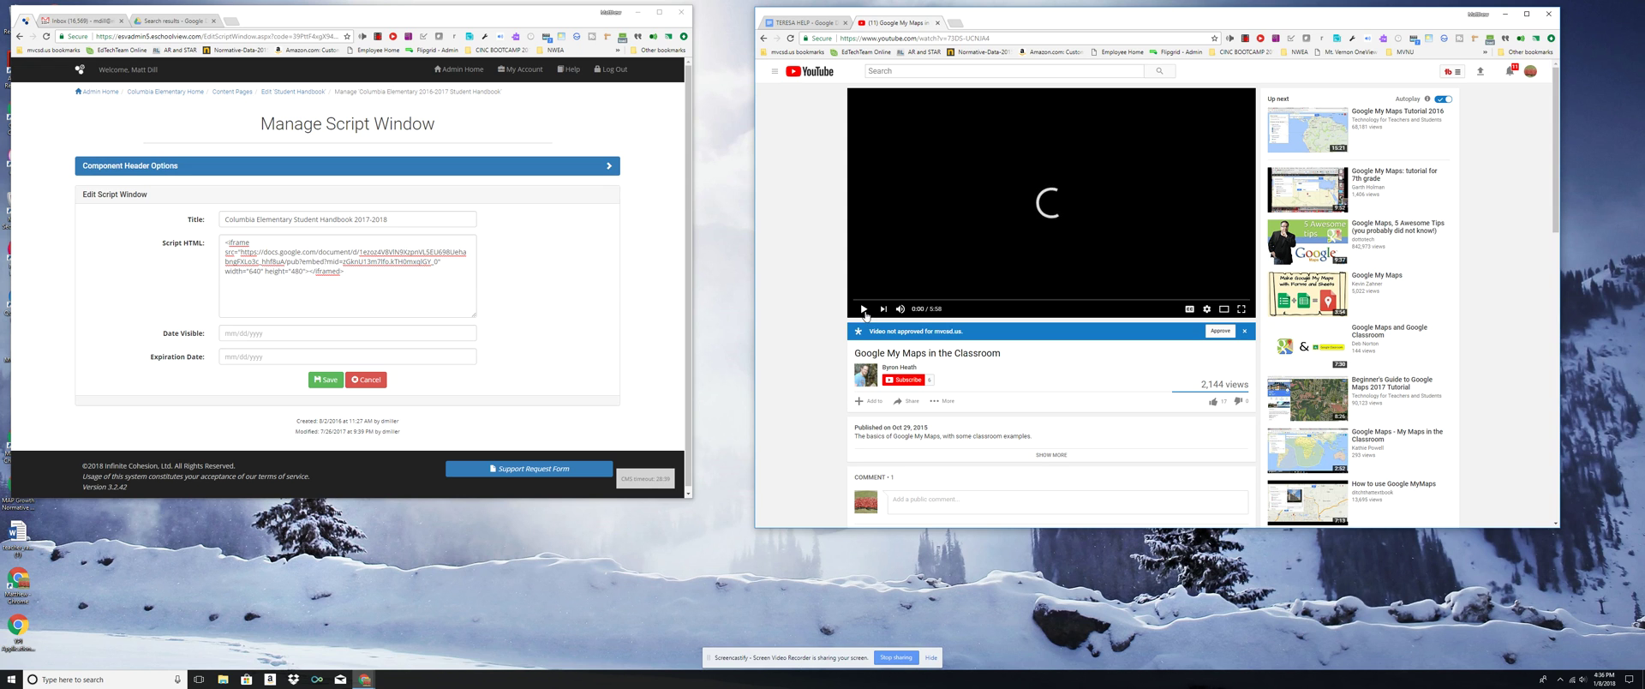
left_click(1525, 14)
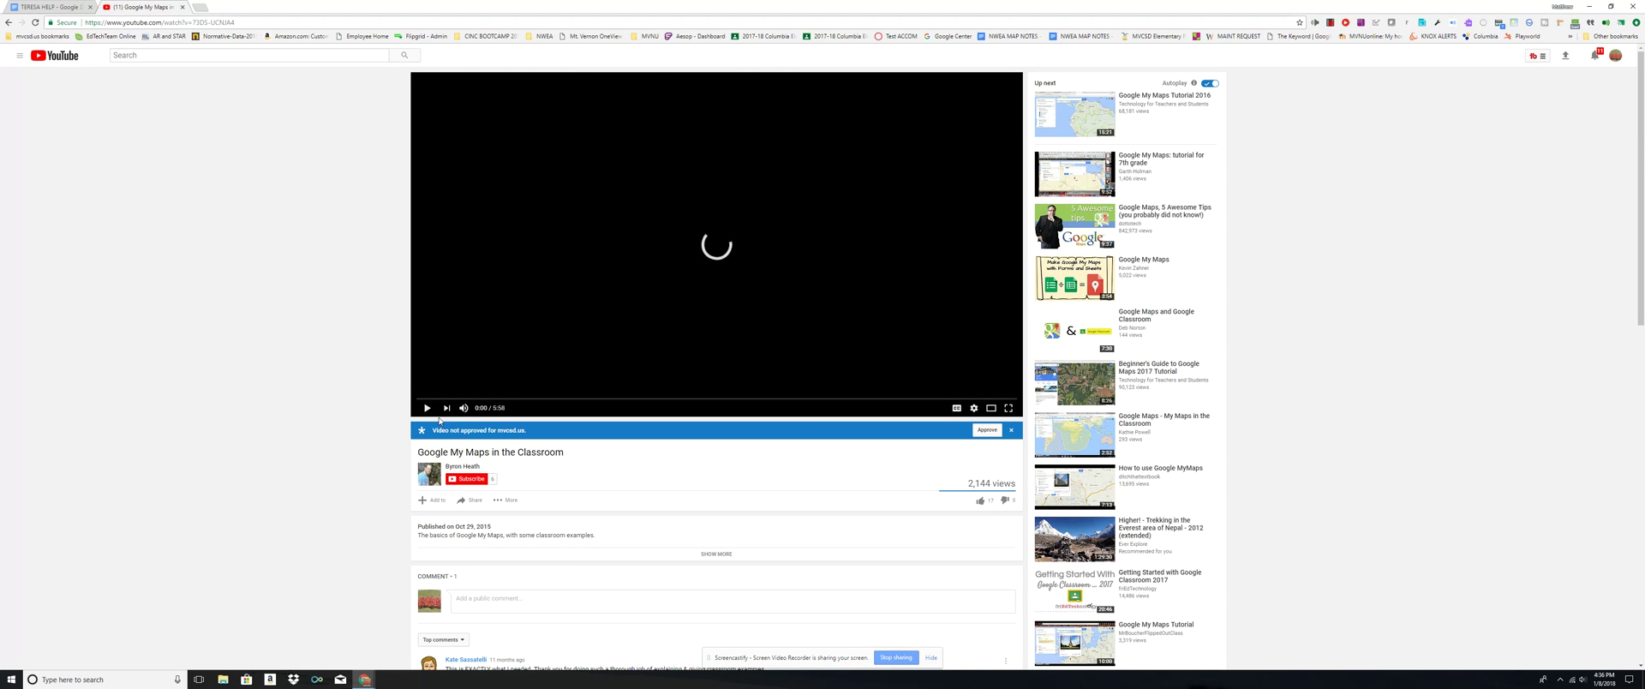
left_click(466, 501)
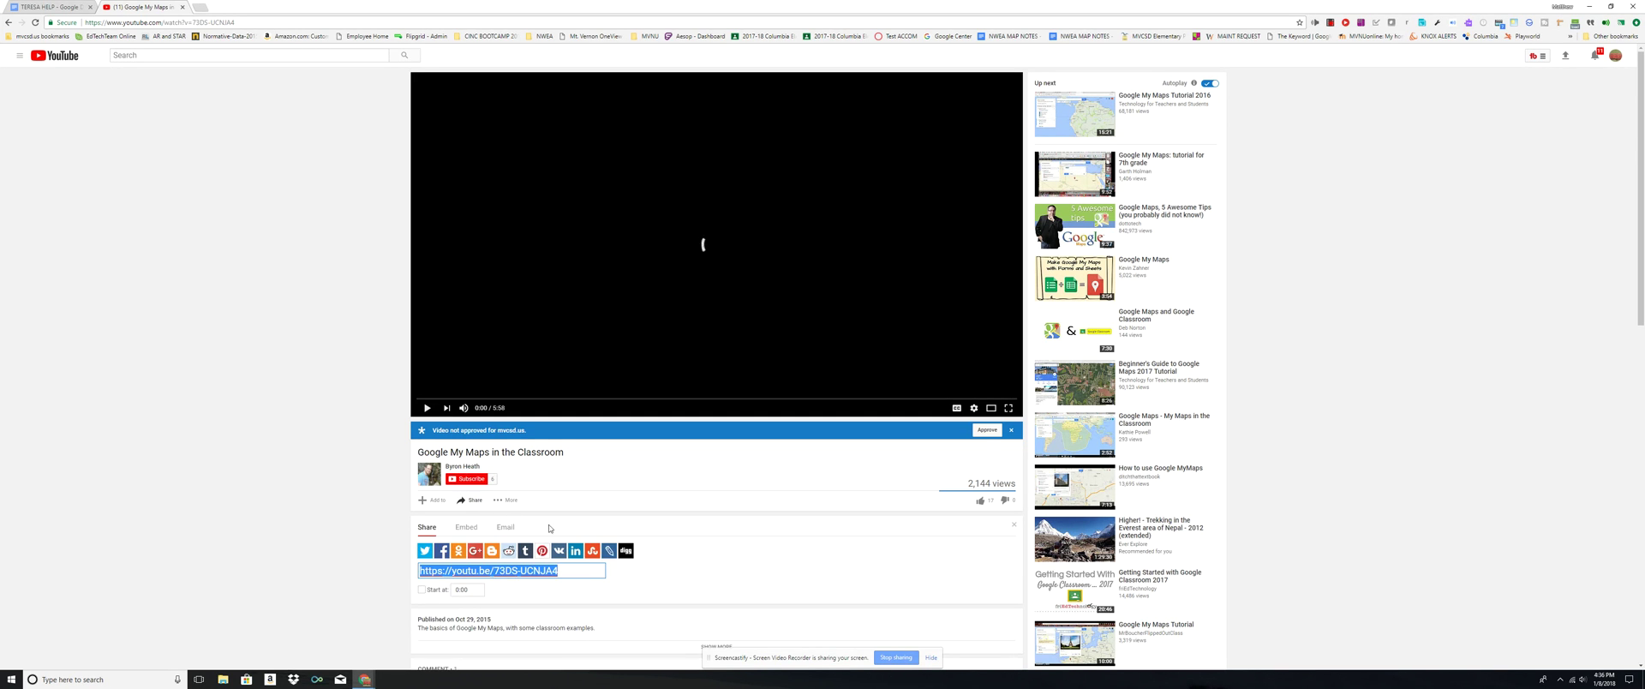
scroll(575, 495, "down", 2)
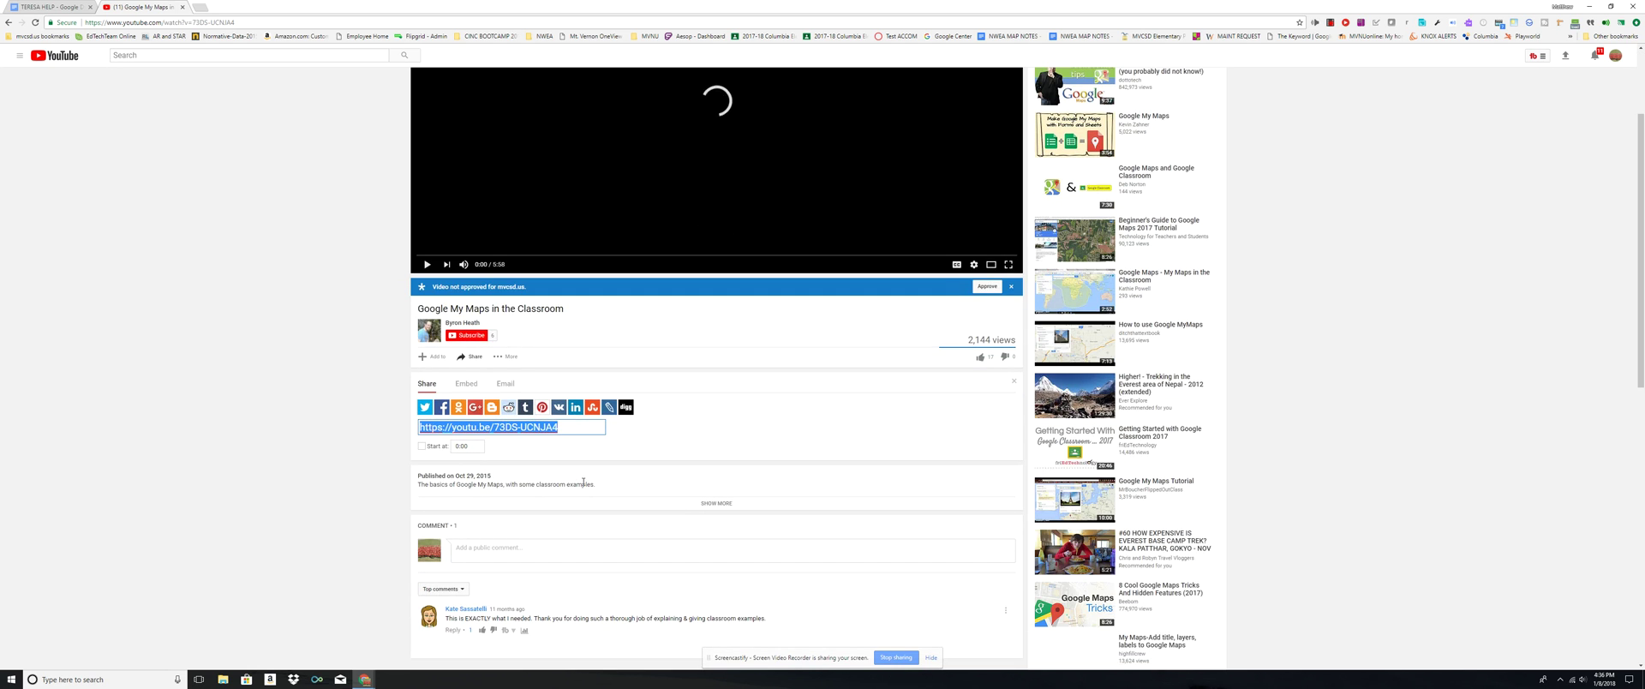
scroll(548, 411, "down", 1)
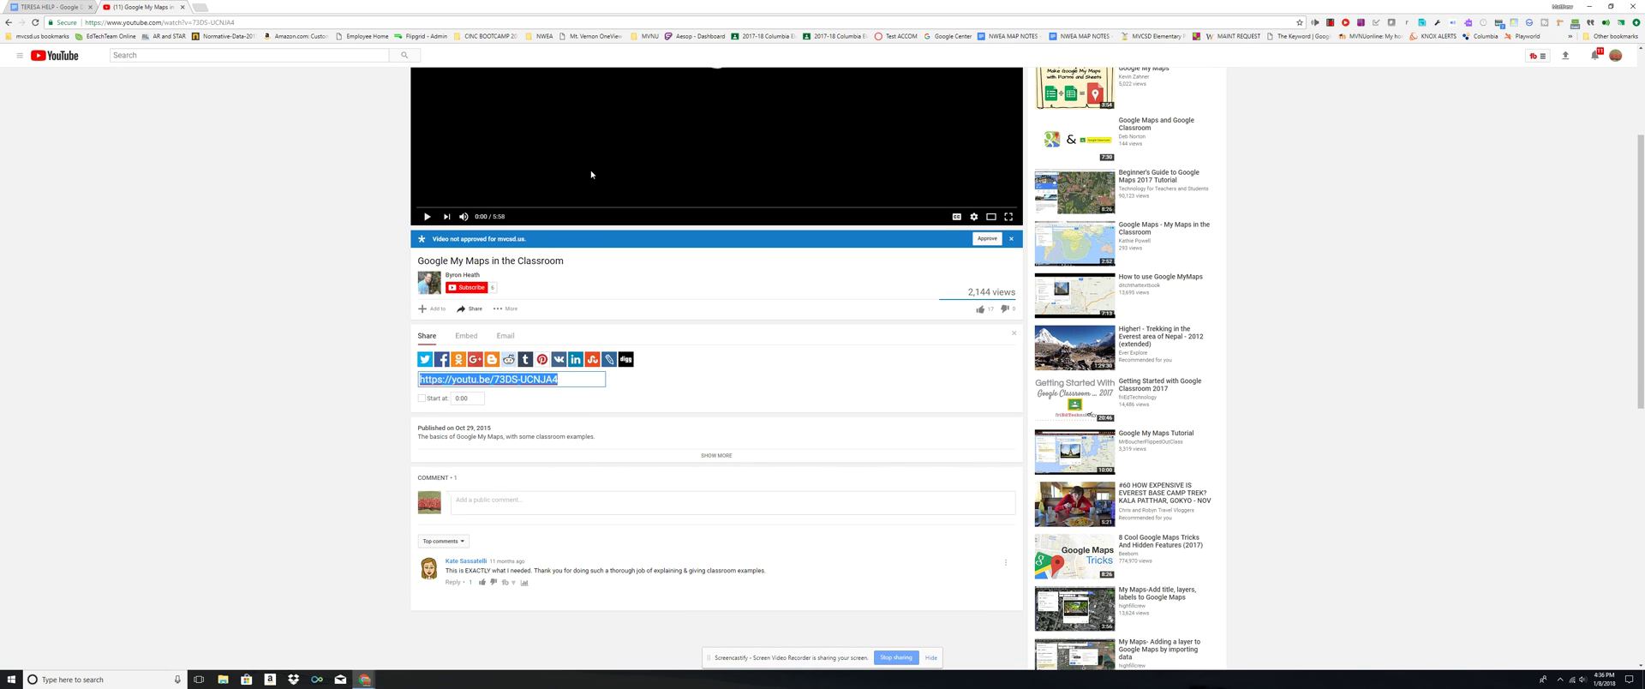
left_click(471, 341)
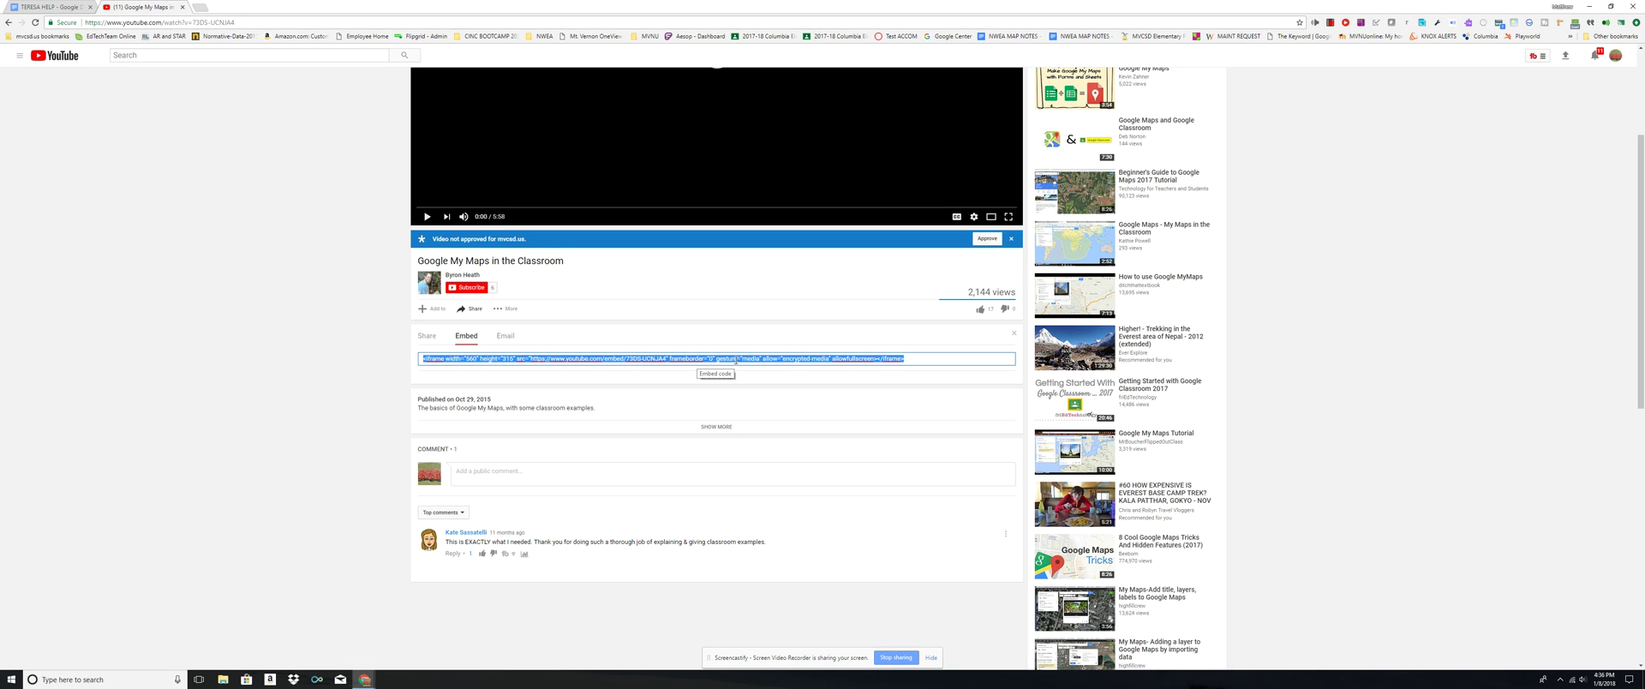
left_click(875, 358)
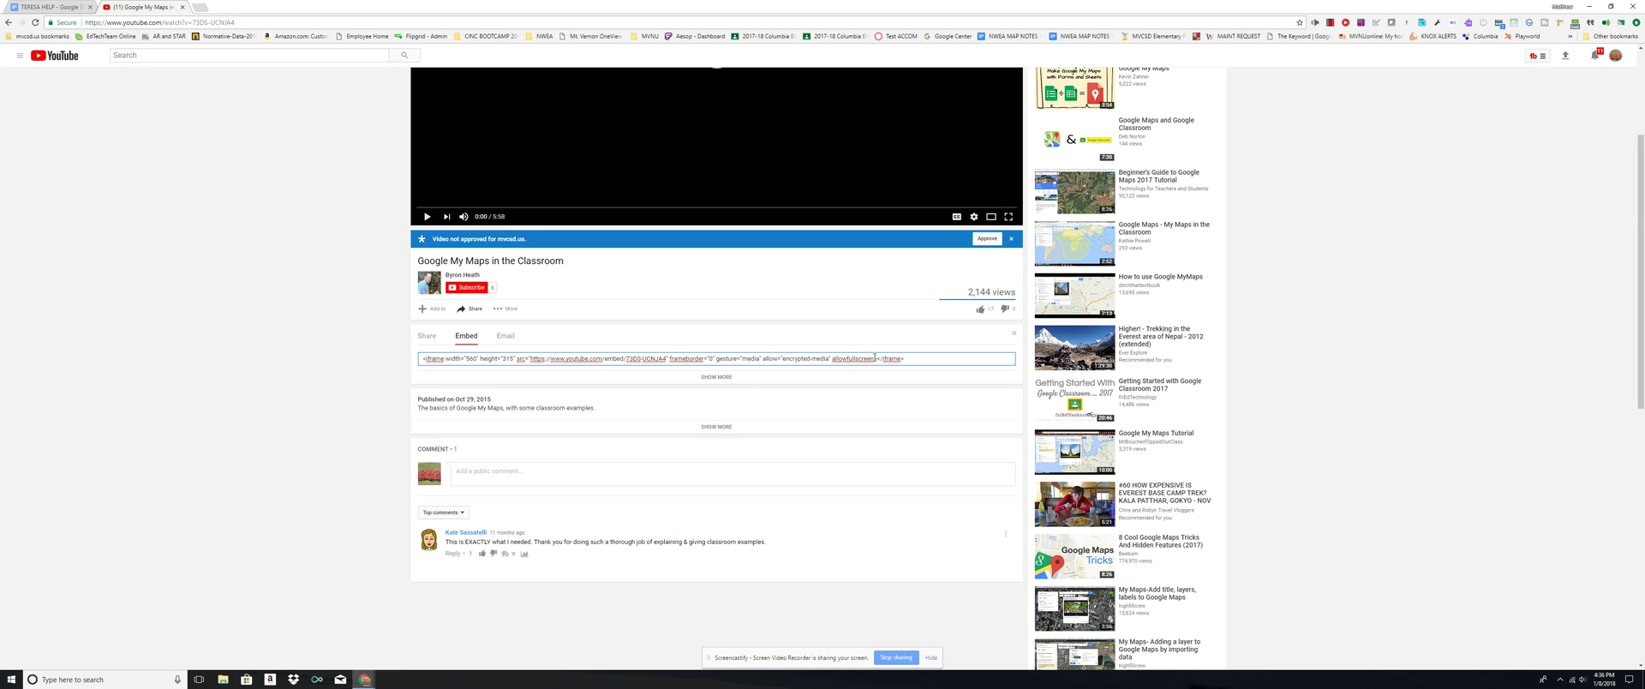
left_click(708, 377)
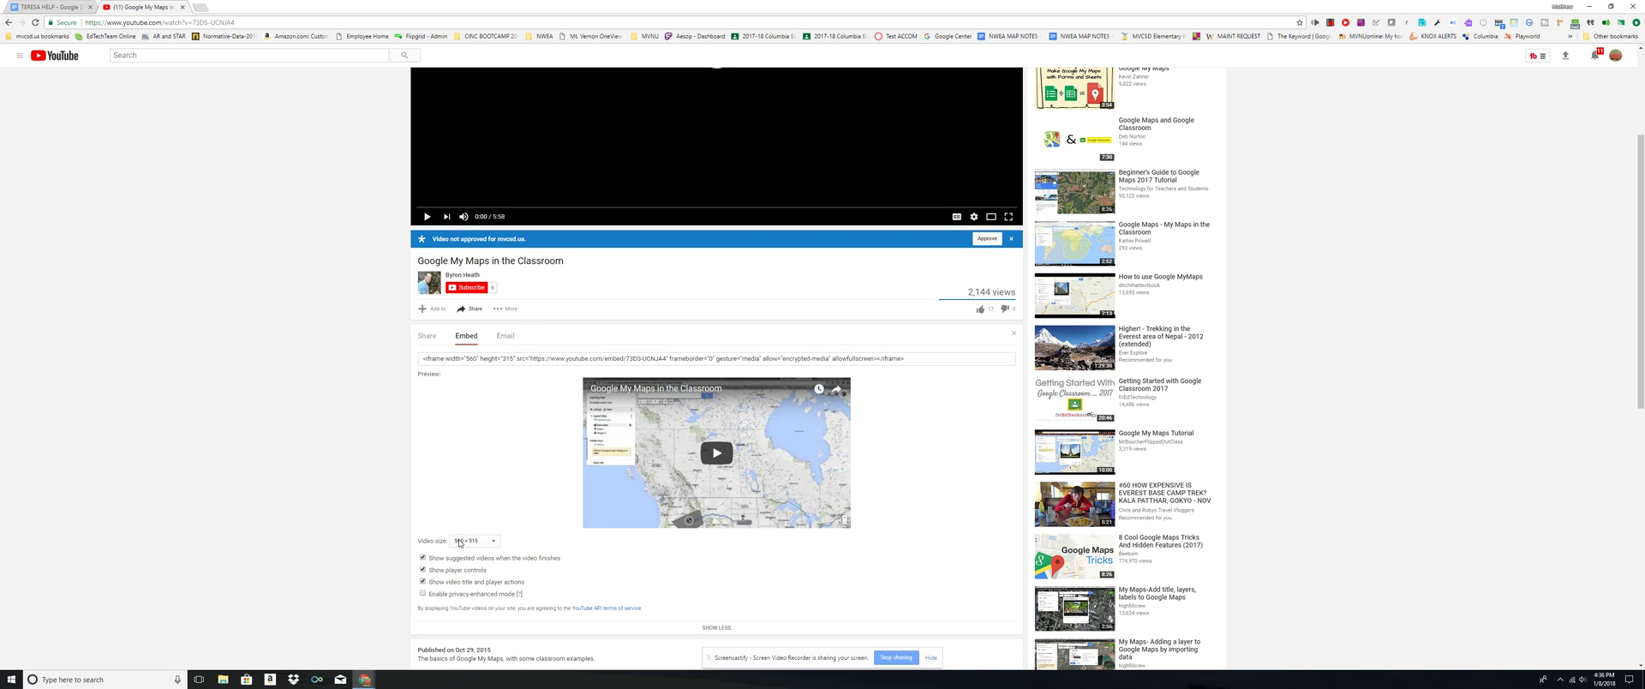
Set the embedded video's size to 1280 × 720
left_click(493, 543)
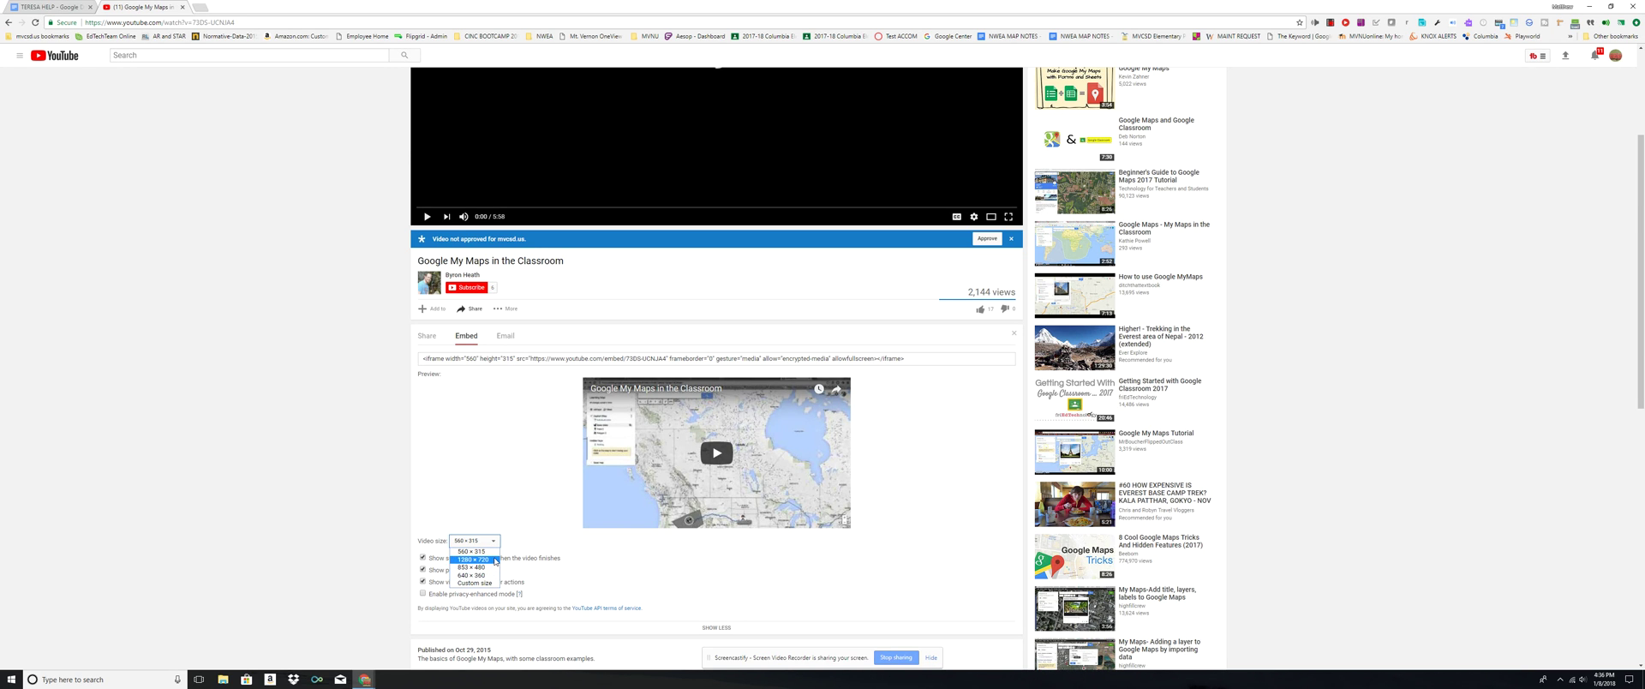
left_click(501, 518)
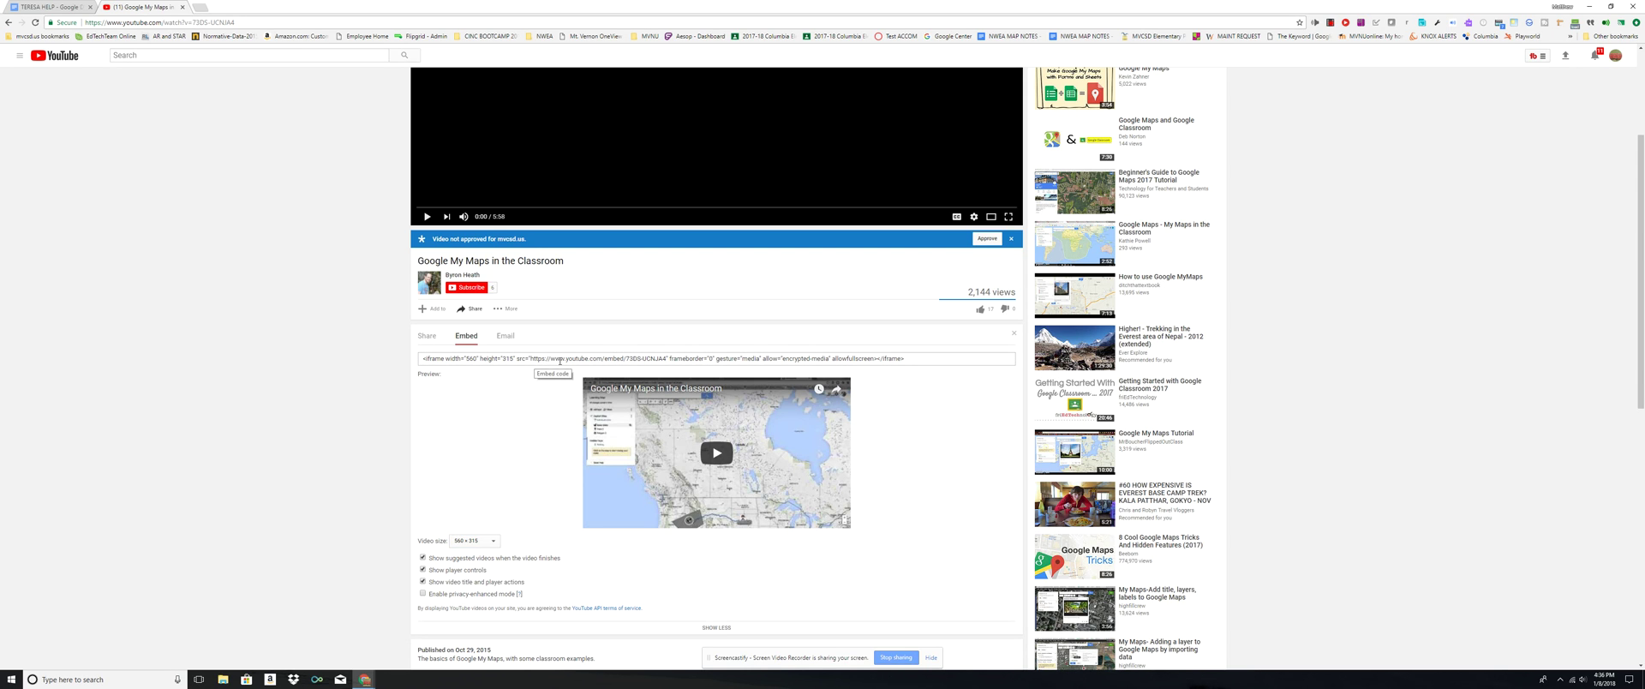
left_click(480, 541)
left_click(482, 559)
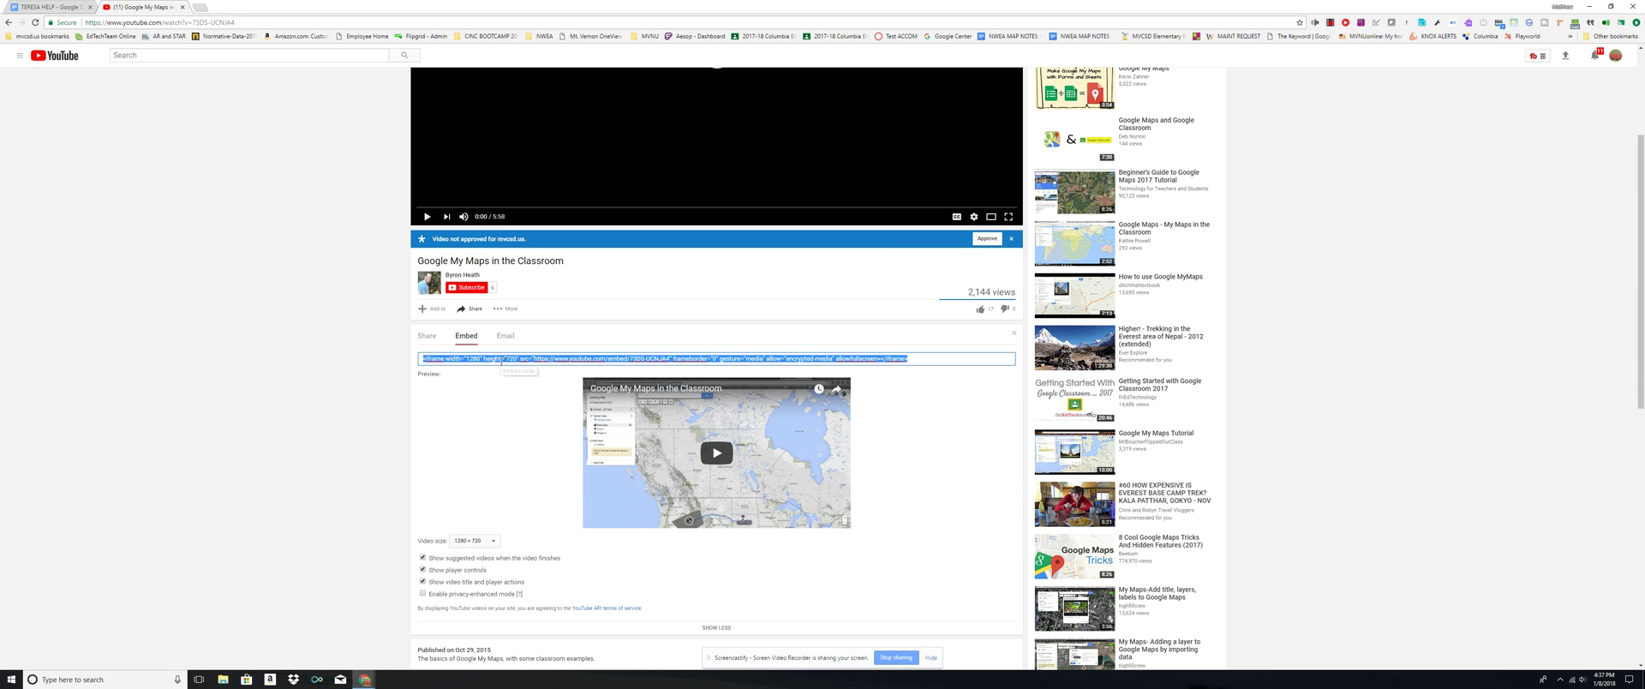
Set a custom embed size of 711 × 400 and turn off suggested videos when the video finishes
left_click(471, 542)
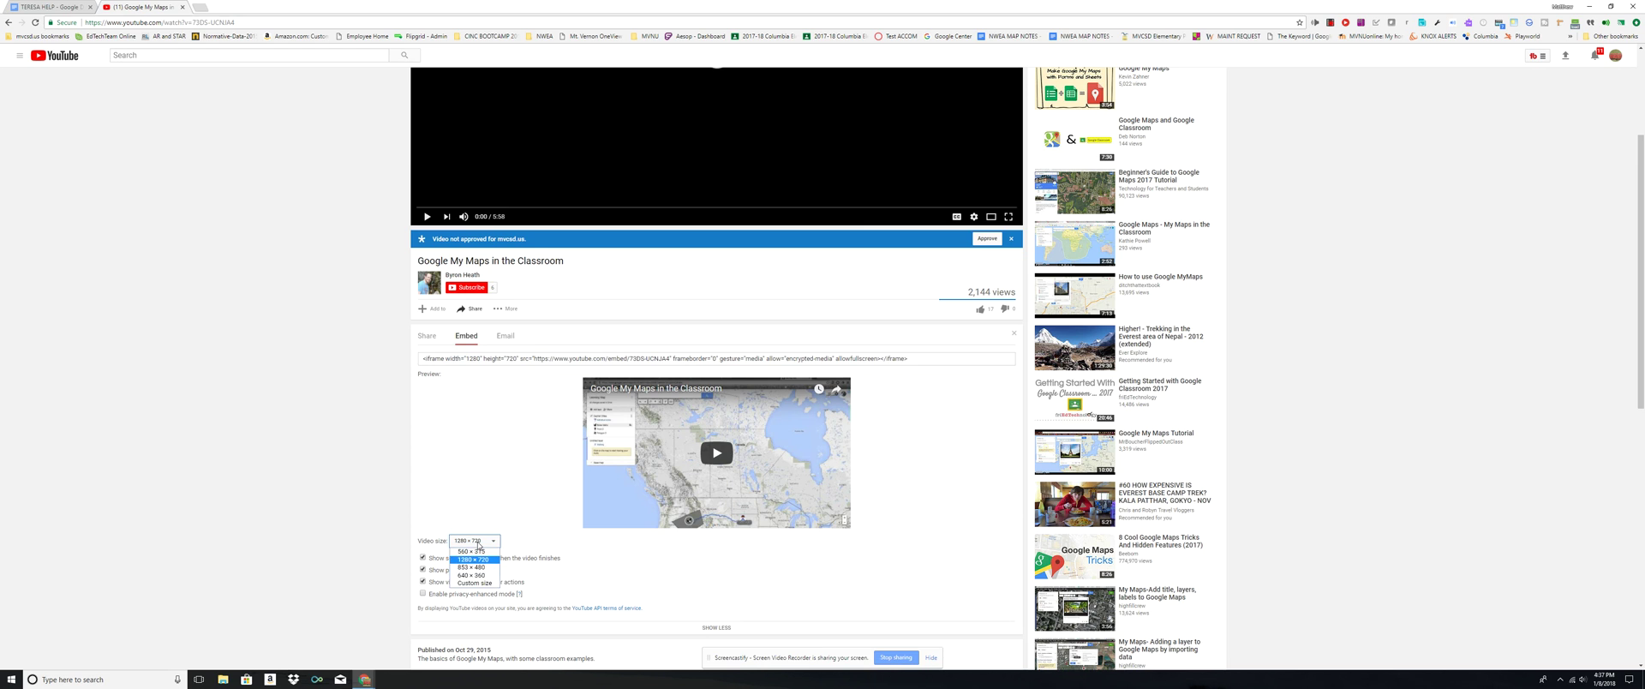
left_click(476, 585)
left_click(533, 540)
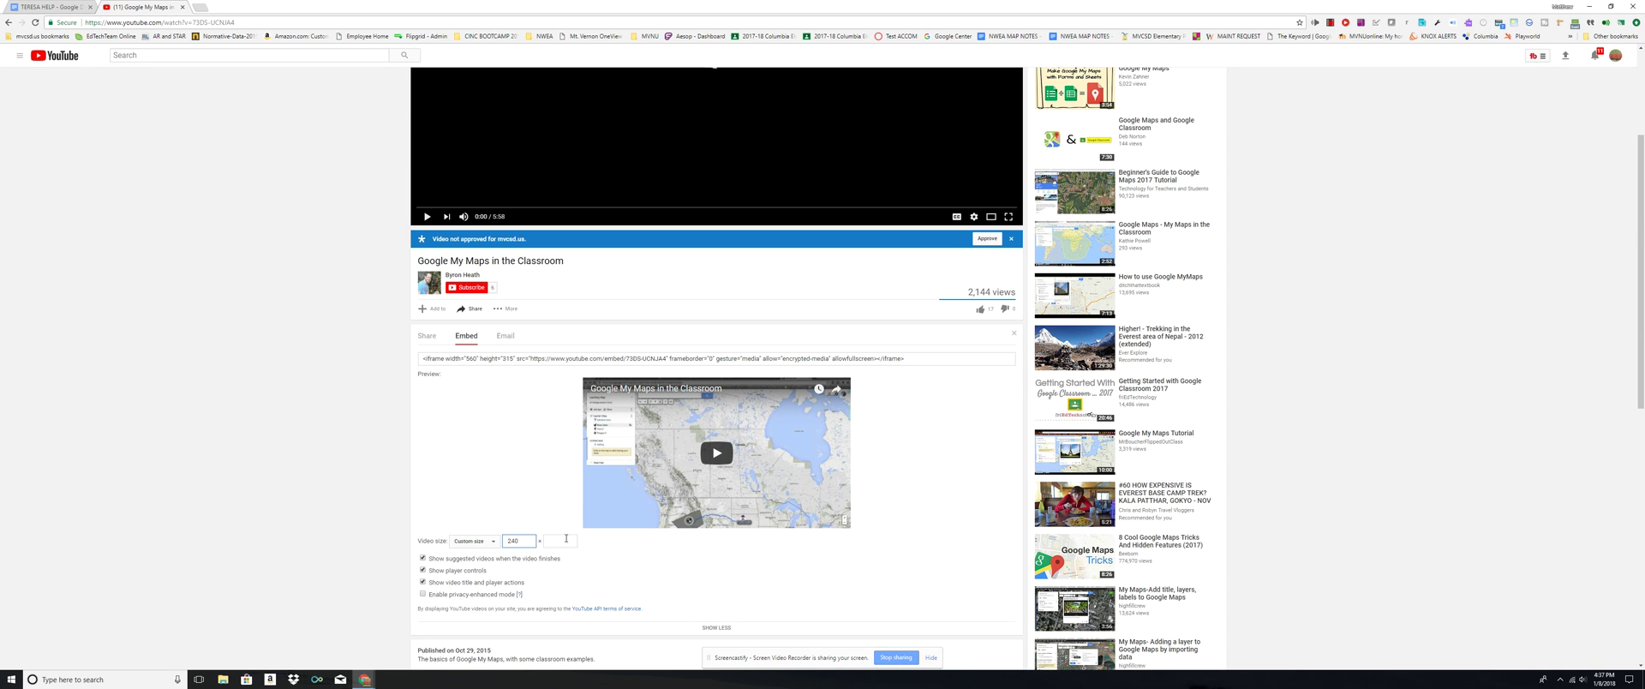
left_click(550, 540)
type("400")
left_click(424, 558)
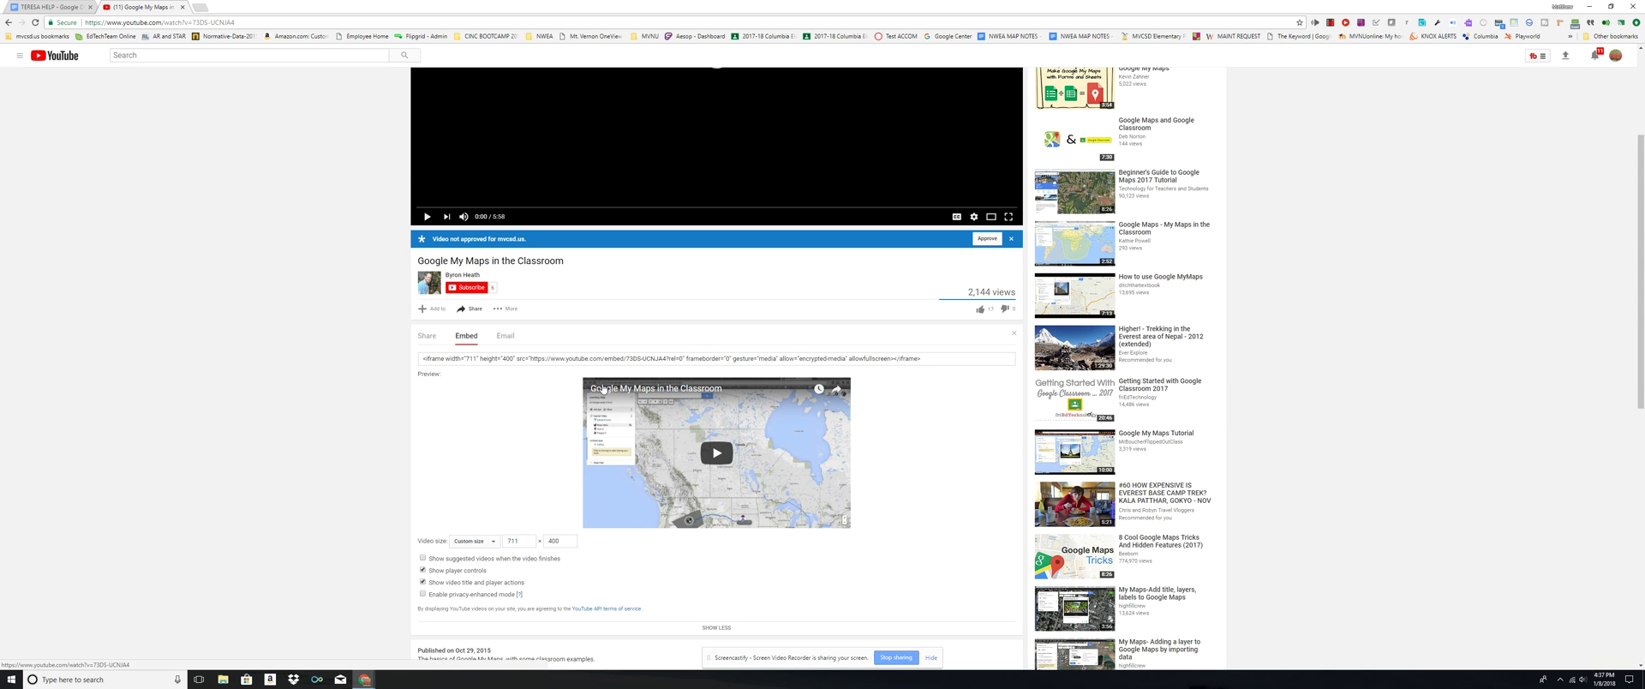
Select the video's full embed code and place the cursor below the existing iframe in the admin page's Script HTML
scroll(761, 554, "down", 1)
scroll(762, 554, "down", 1)
scroll(763, 542, "up", 3)
left_click(939, 406)
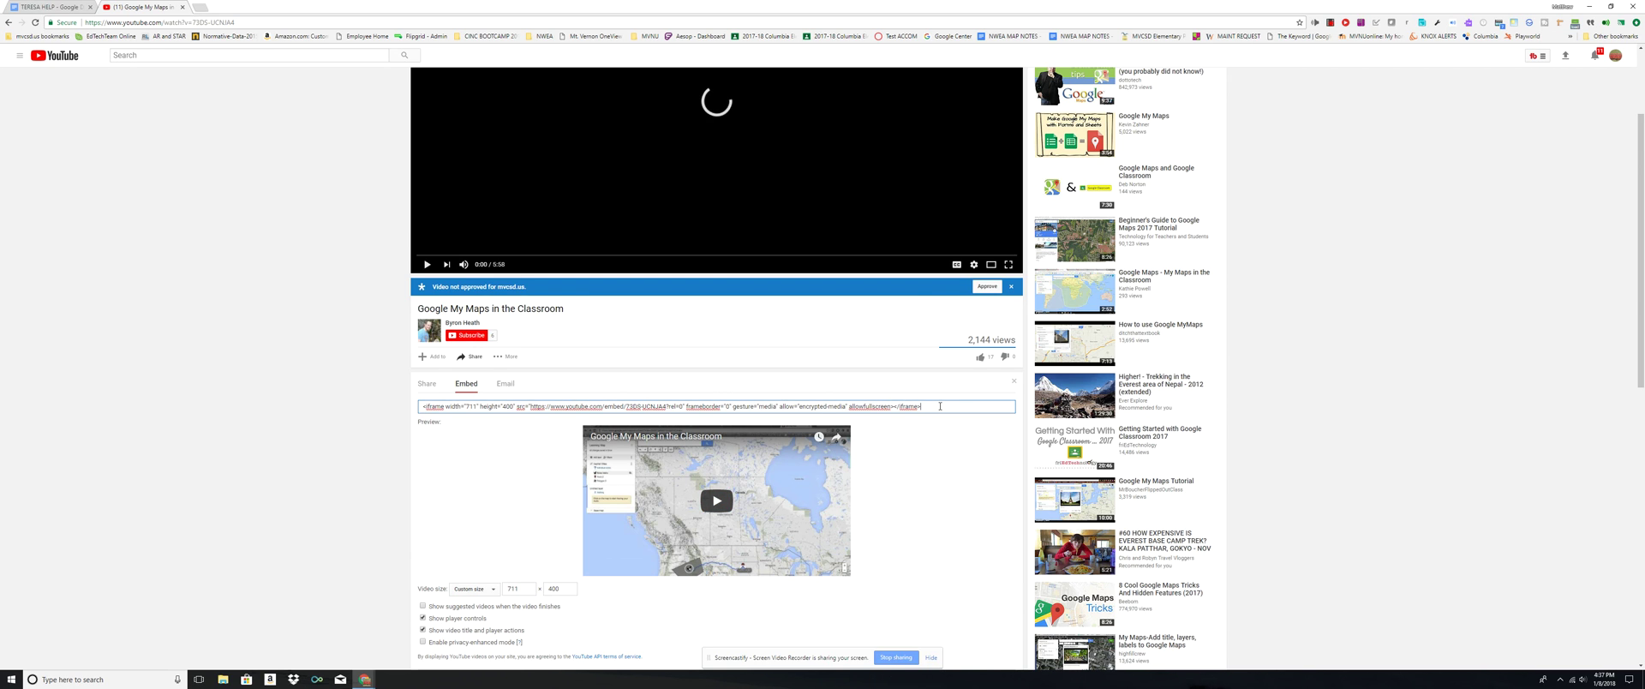
key("ctrl+a")
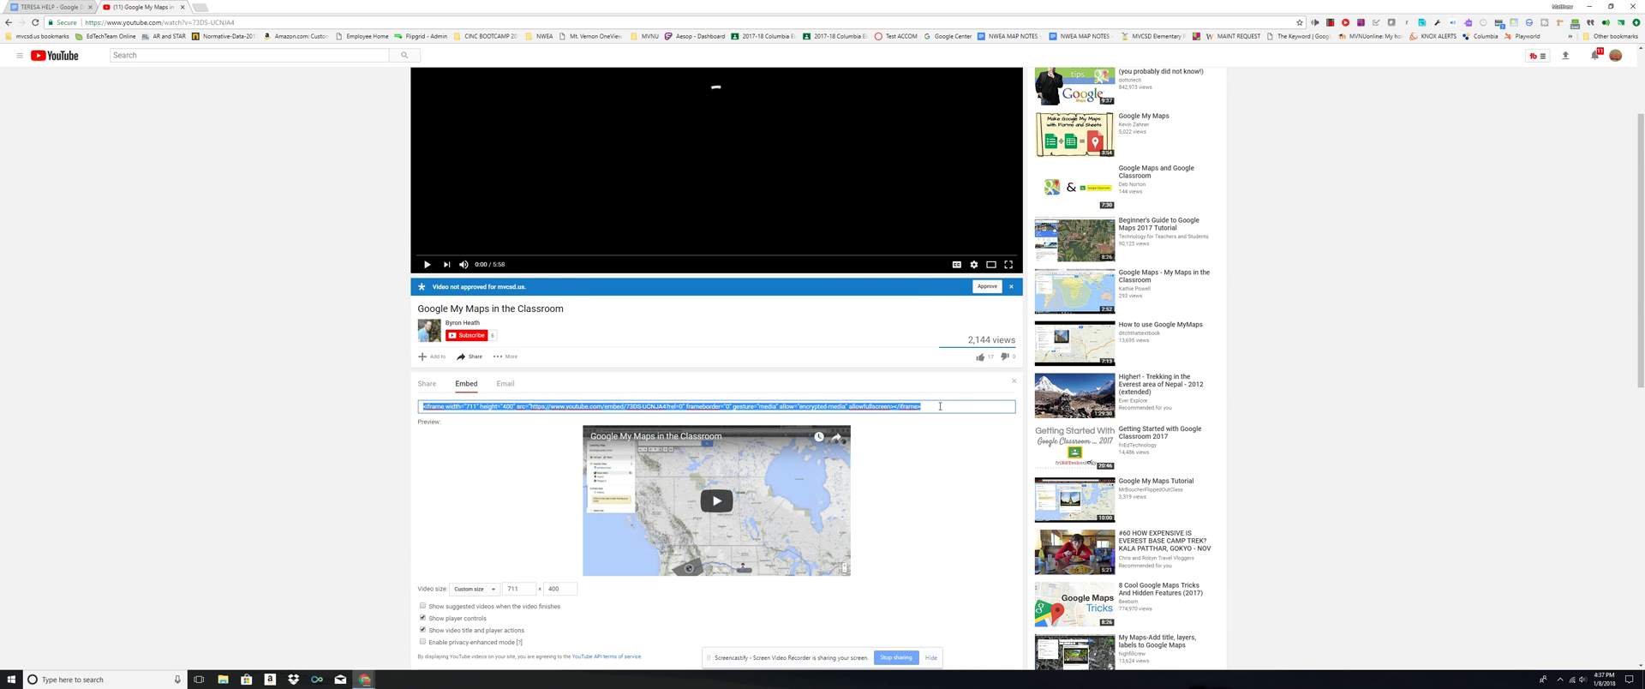
left_click(1612, 7)
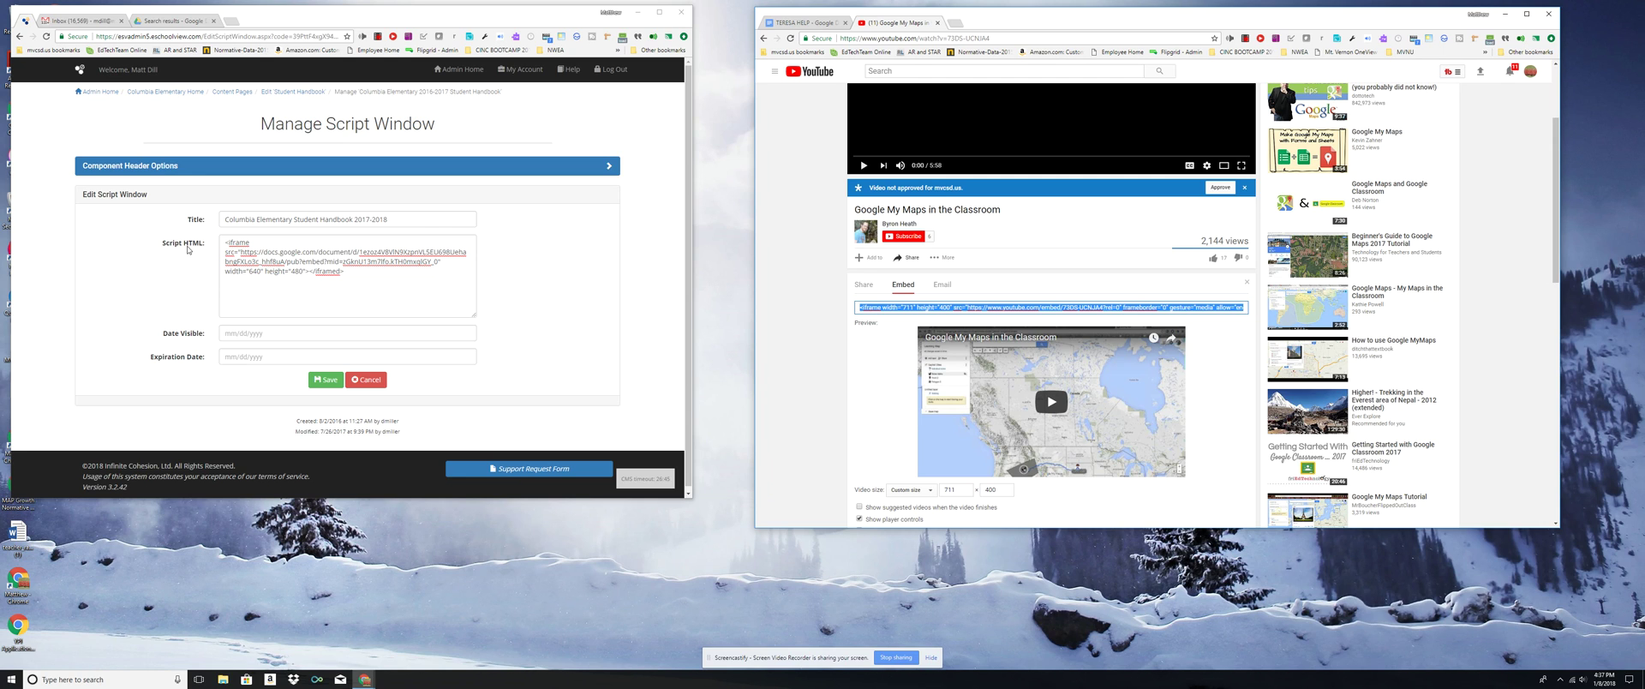
left_click(376, 276)
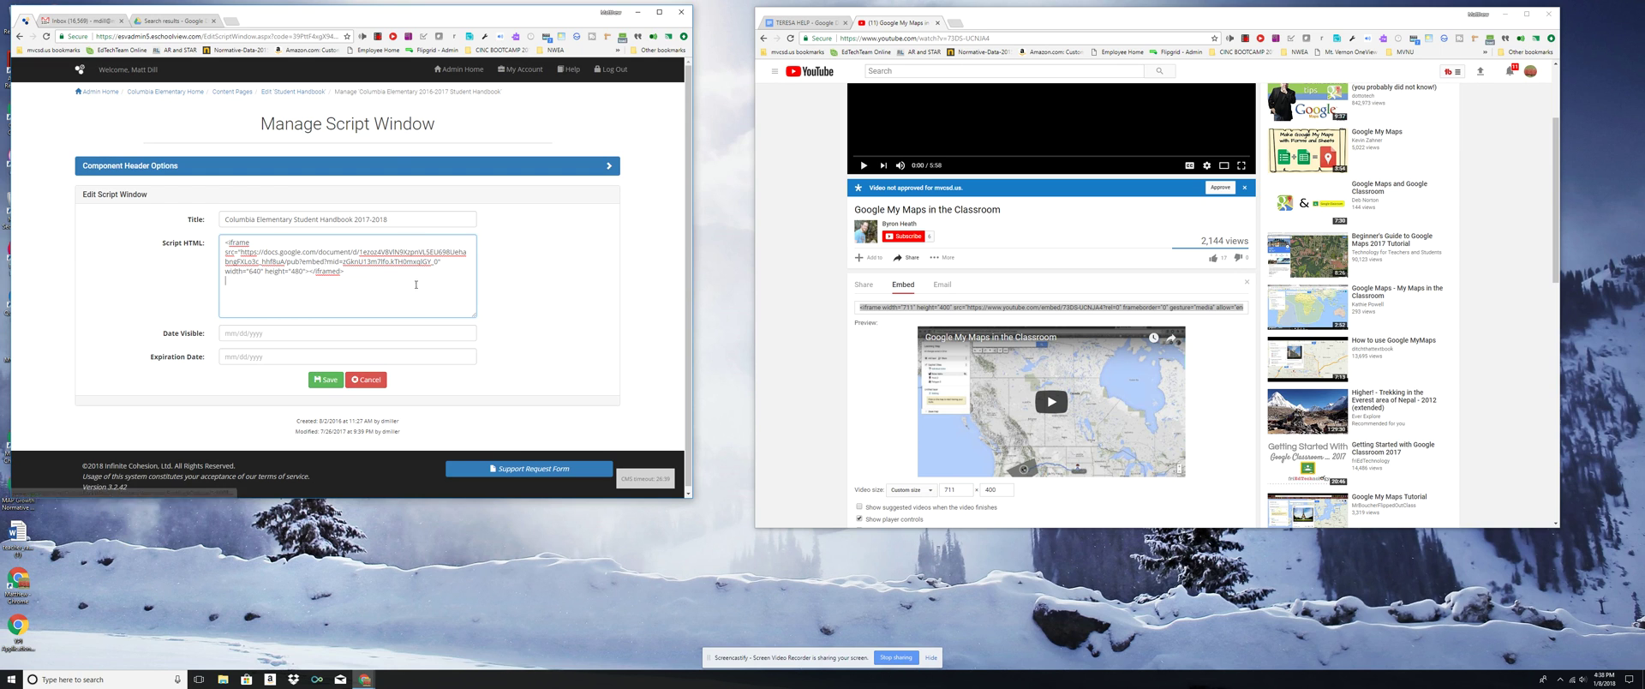
left_click(378, 37)
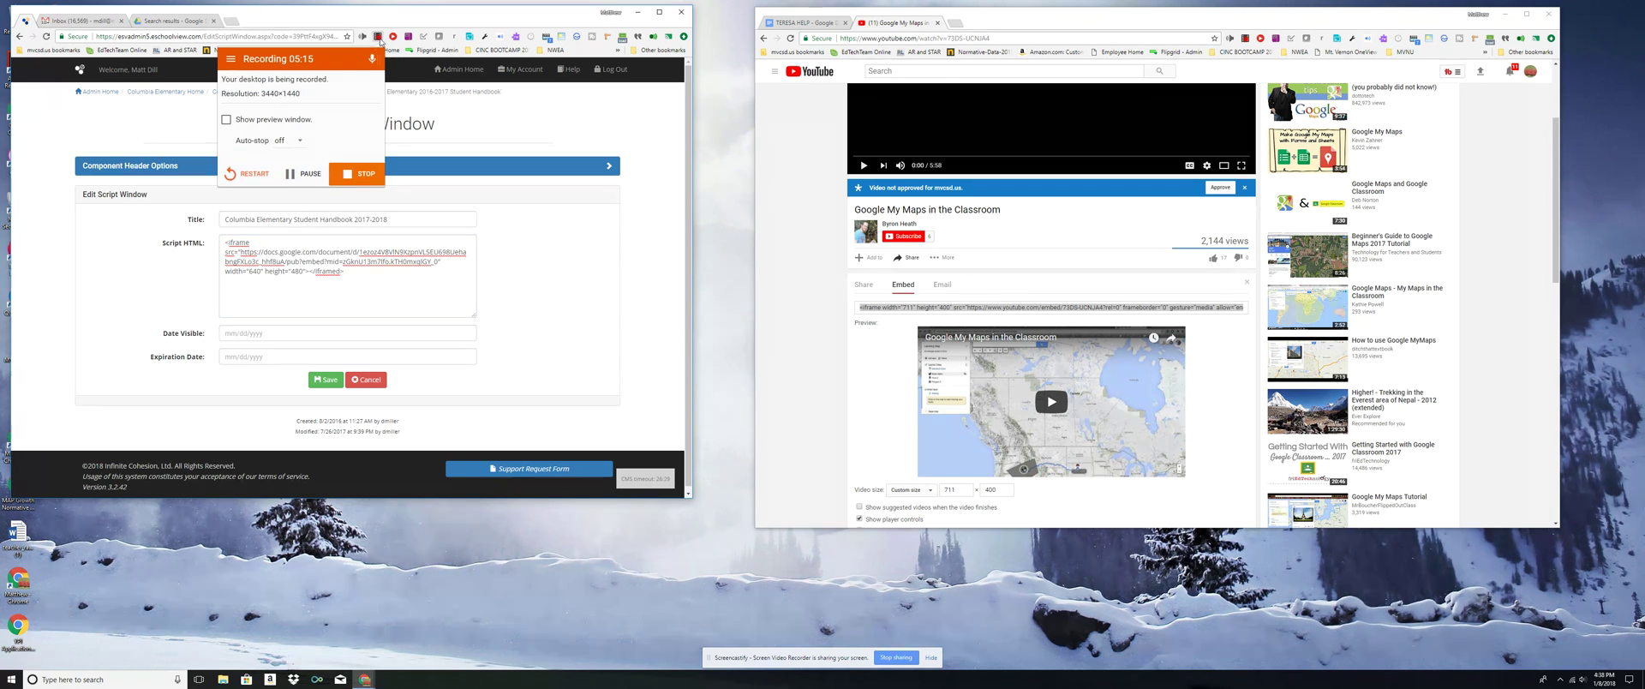